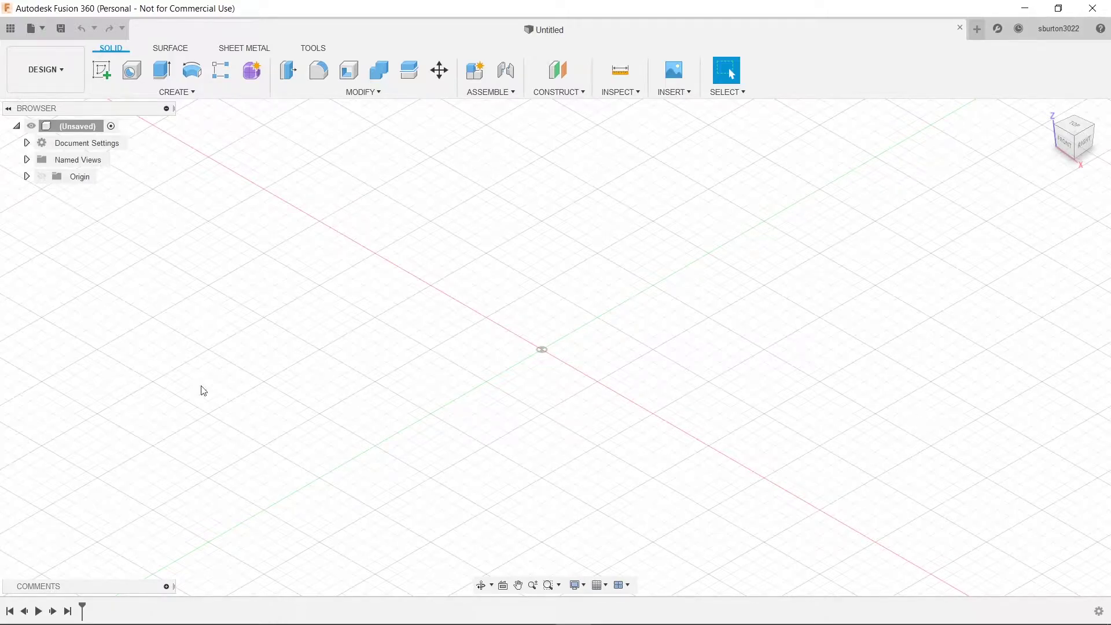
Bring the dimensioned chair.heic reference picture in Paint to the front
{"action": "mouse_move", "coordinate": [568, 619]}
{"action": "left_click", "coordinate": [602, 615]}
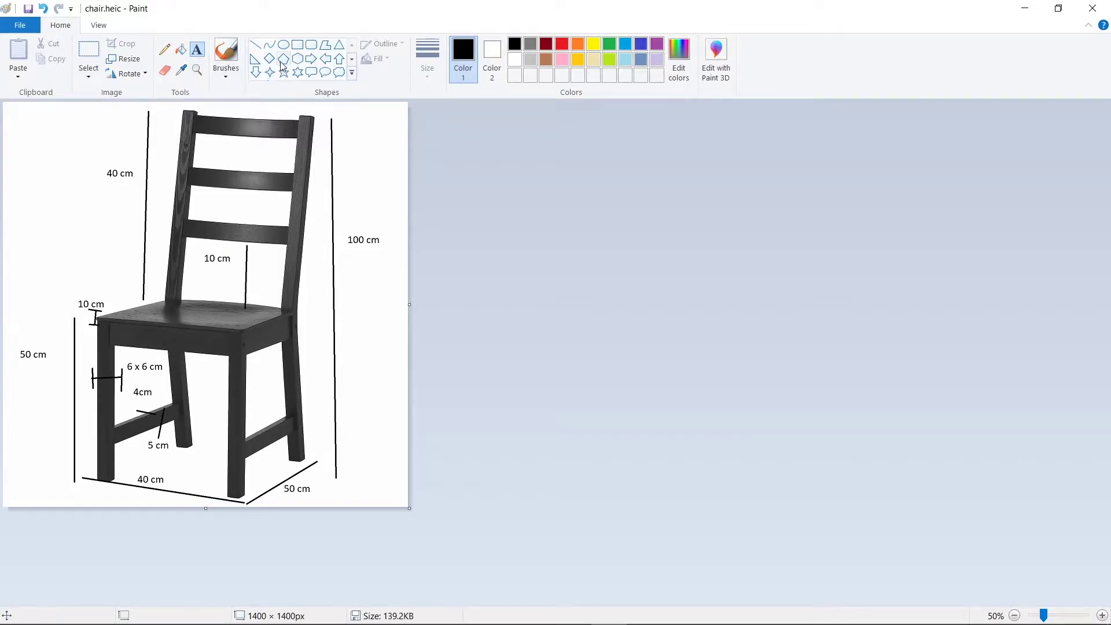
Erase the lower front stretcher, the side rail near the back leg, and the 50 cm line's top
{"action": "left_click", "coordinate": [164, 70]}
{"action": "mouse_move", "coordinate": [138, 435]}
{"action": "left_mouse_down"}
{"action": "mouse_move", "coordinate": [120, 429]}
{"action": "mouse_move", "coordinate": [143, 430]}
{"action": "mouse_move", "coordinate": [147, 414]}
{"action": "mouse_move", "coordinate": [159, 425]}
{"action": "left_mouse_up"}
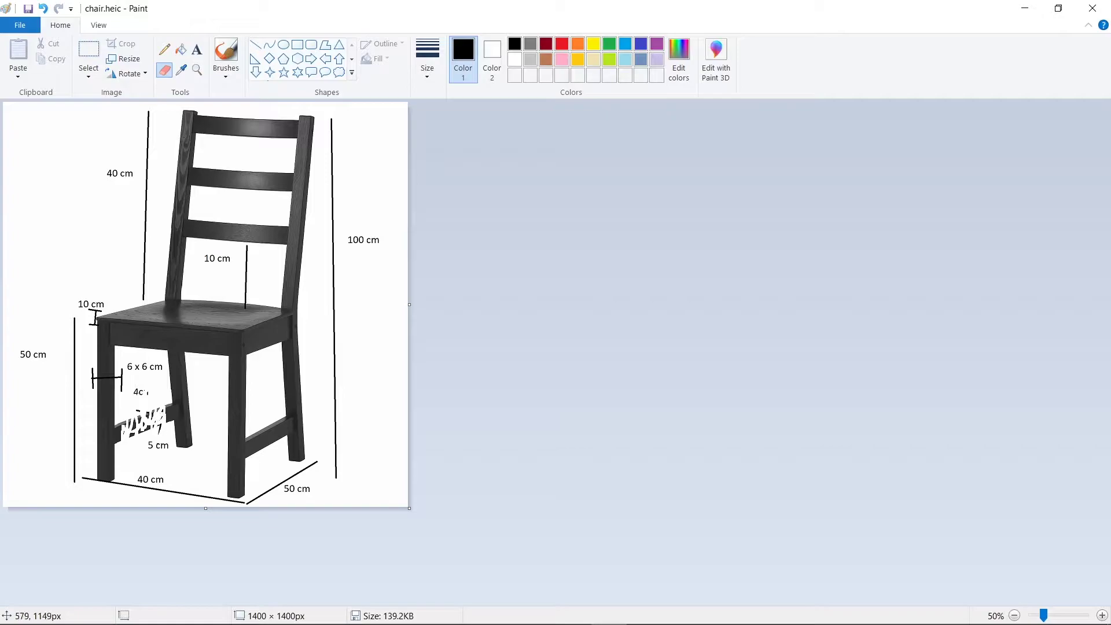
{"action": "mouse_move", "coordinate": [263, 436]}
{"action": "left_mouse_down"}
{"action": "mouse_move", "coordinate": [281, 419]}
{"action": "mouse_move", "coordinate": [278, 431]}
{"action": "left_mouse_up"}
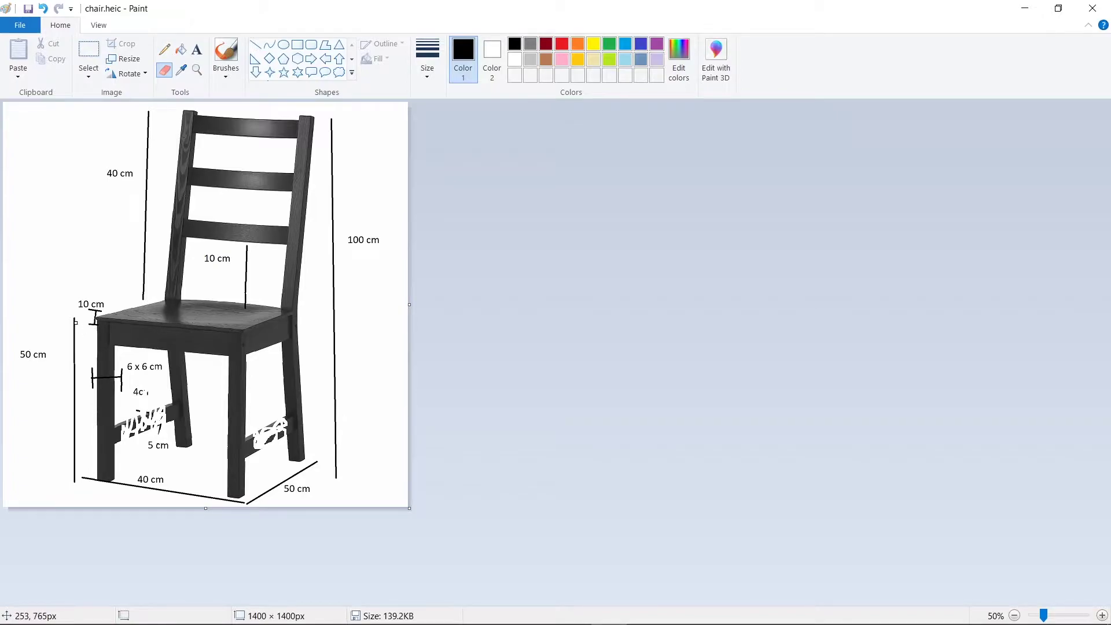
{"action": "left_click_drag", "start_coordinate": [74, 319], "coordinate": [76, 327]}
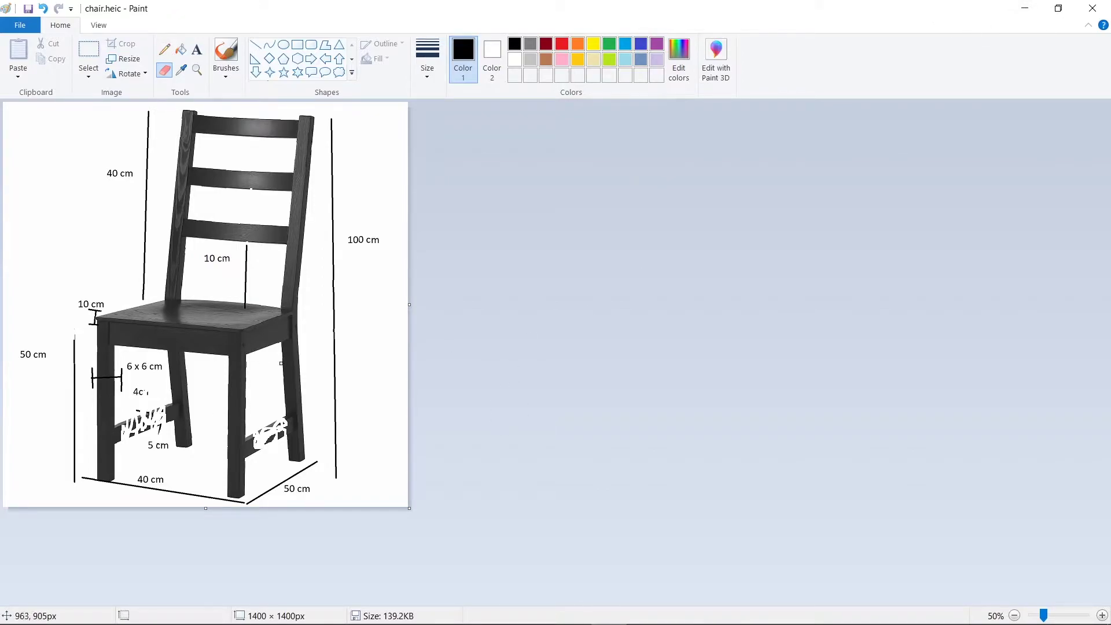
Return to Fusion 360 and start a new sketch on the XY plane
{"action": "left_click", "coordinate": [1025, 8]}
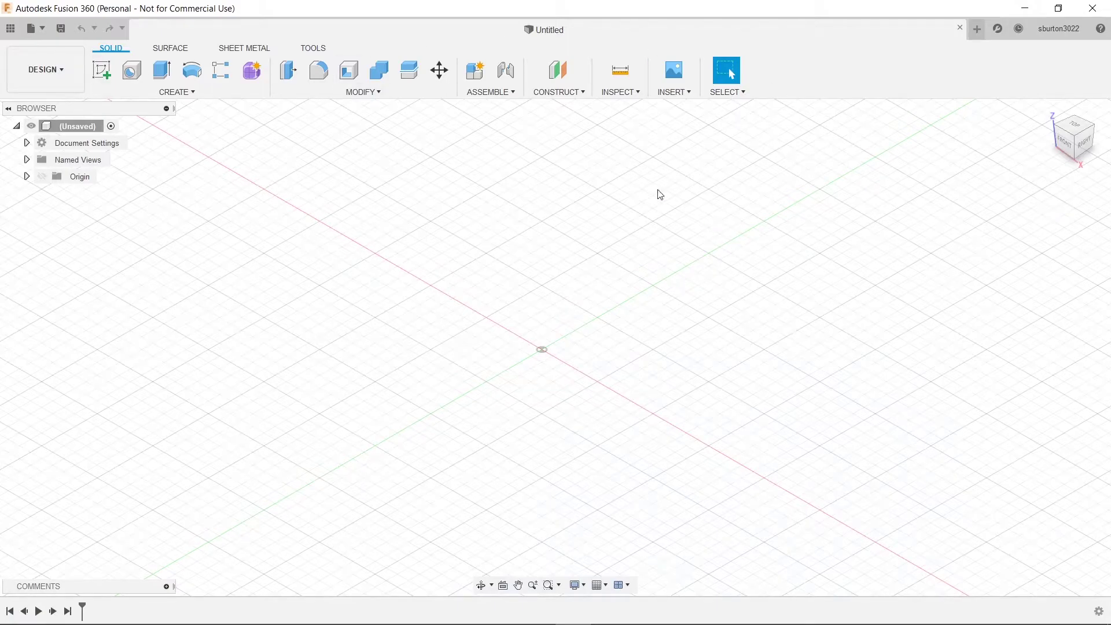
{"action": "scroll", "coordinate": [613, 417], "scroll_direction": "down", "scroll_amount": 5}
{"action": "scroll", "coordinate": [608, 424], "scroll_direction": "up", "scroll_amount": 3}
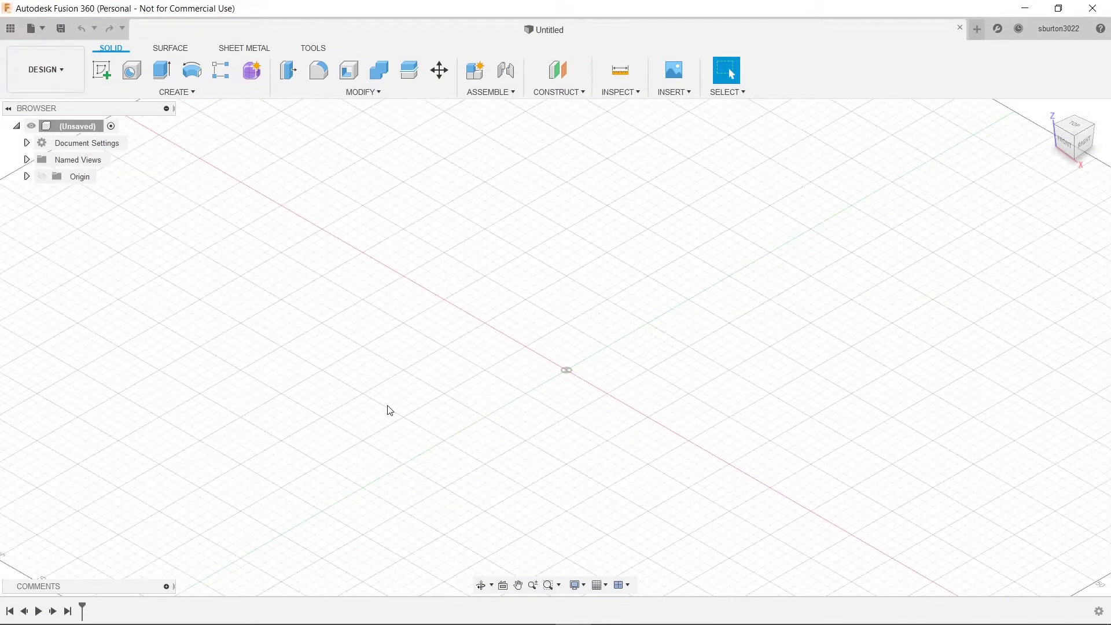
{"action": "scroll", "coordinate": [390, 410], "scroll_direction": "up", "scroll_amount": 1}
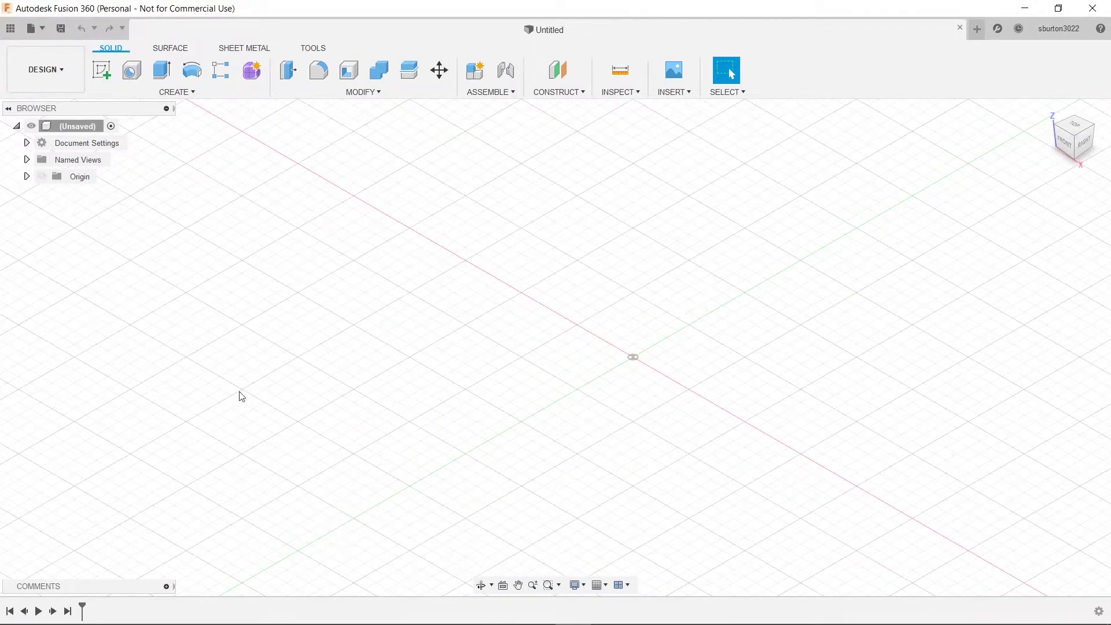
{"action": "left_click", "coordinate": [102, 70]}
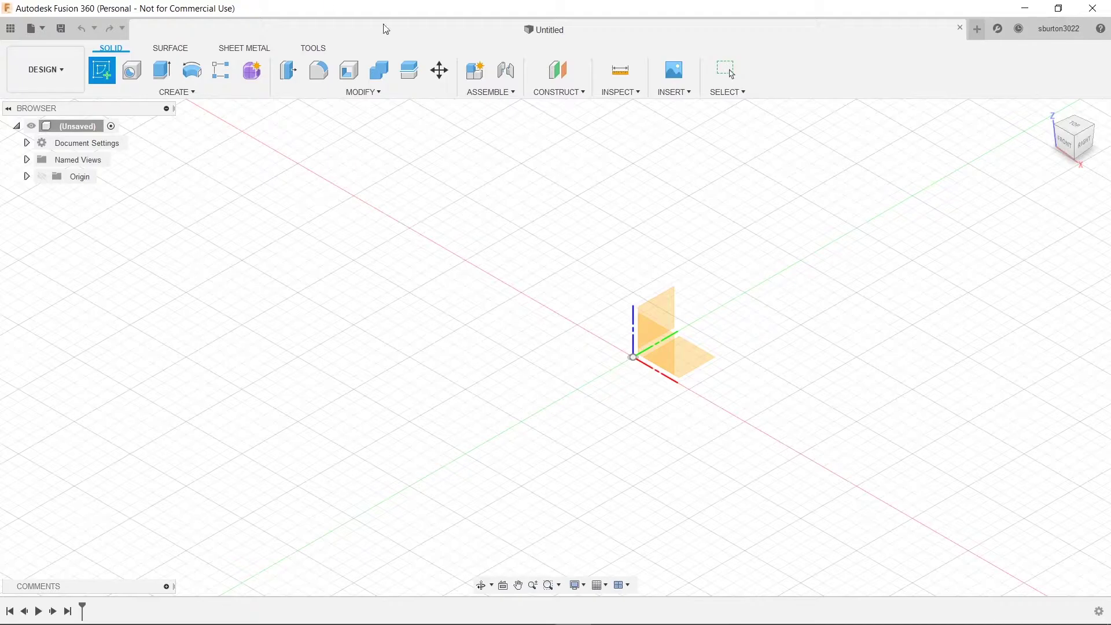
{"action": "left_click", "coordinate": [688, 375]}
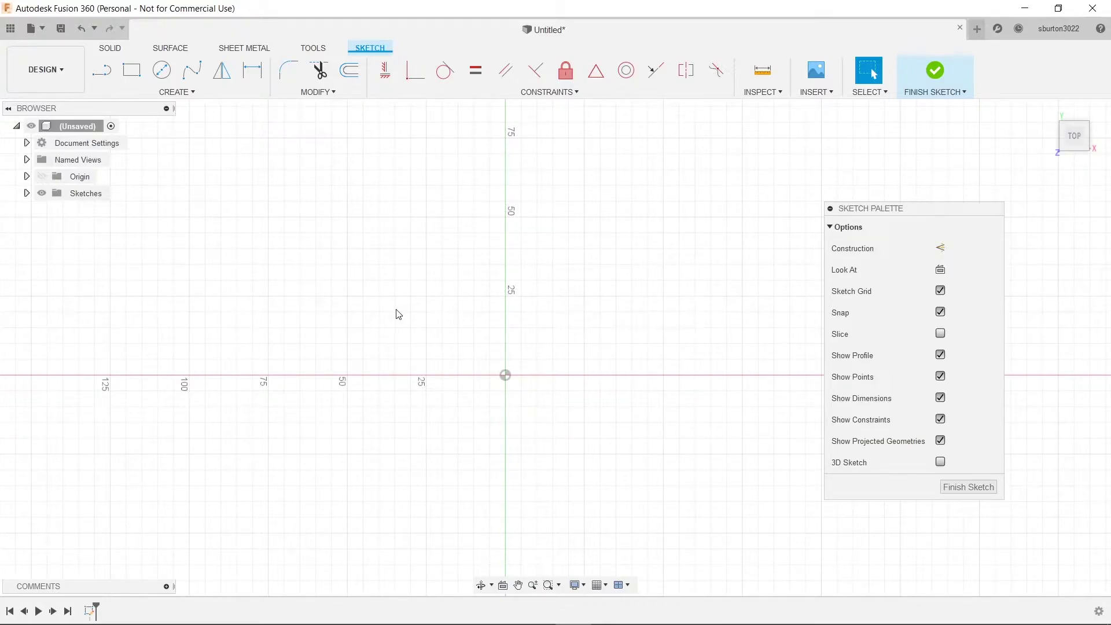
Begin a center rectangle at the origin, check the reference picture, then cancel it
{"action": "key", "text": "s"}
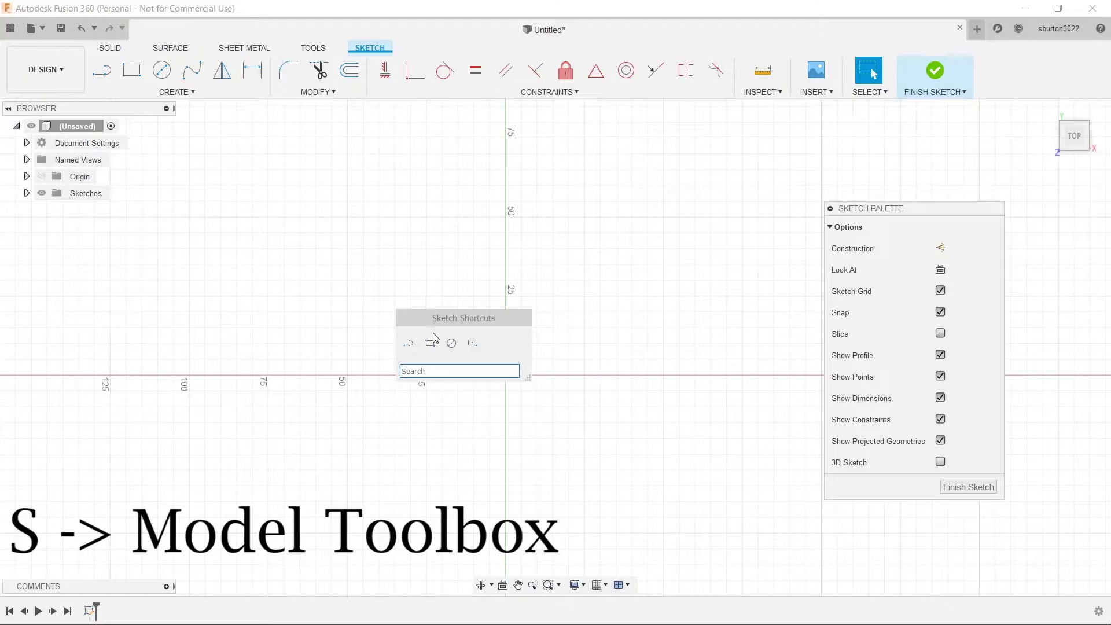
{"action": "left_click", "coordinate": [472, 344]}
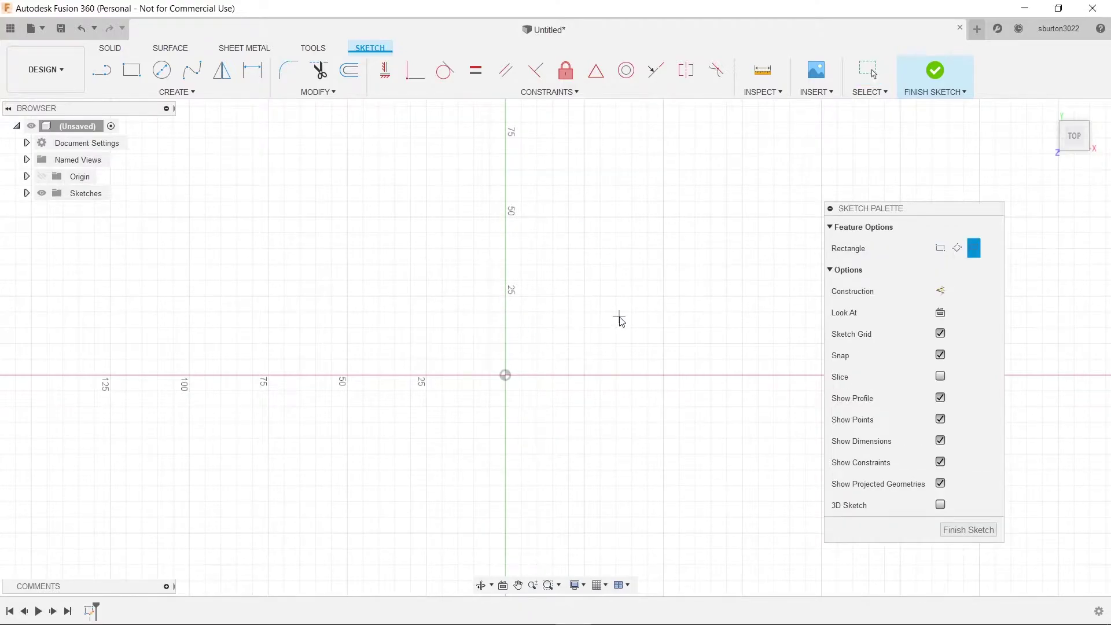
{"action": "left_click", "coordinate": [506, 376]}
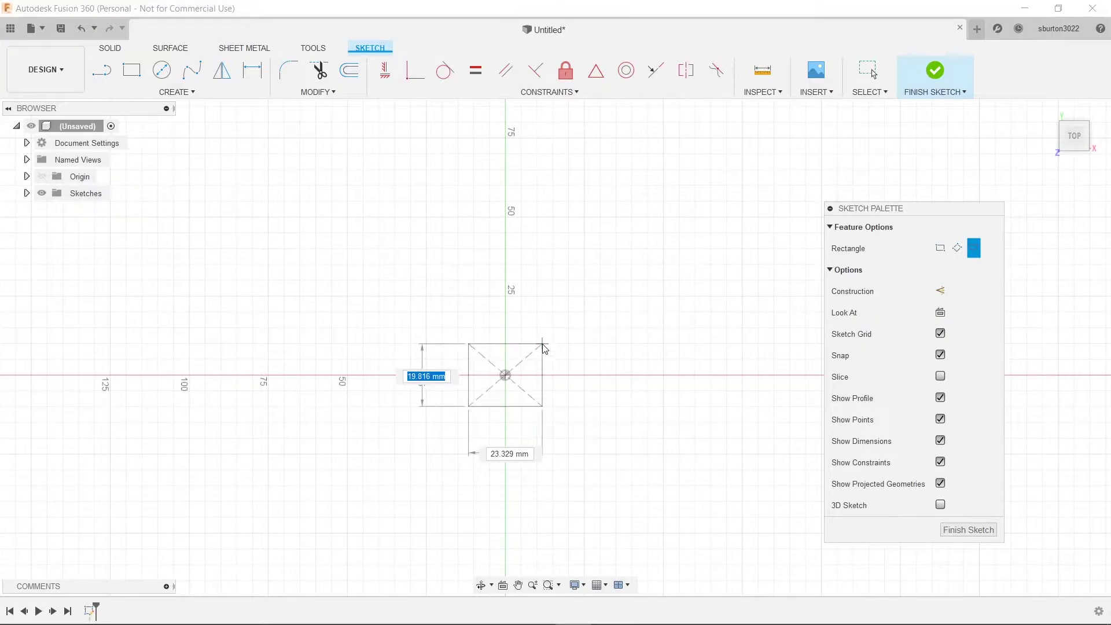
{"action": "key", "text": "alt+Tab"}
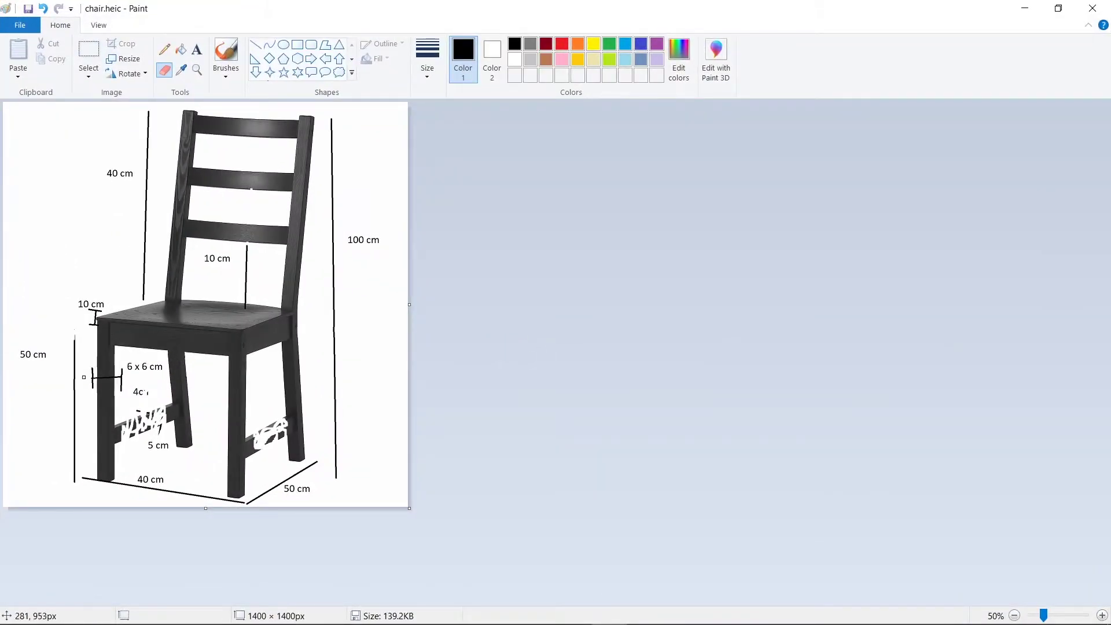
{"action": "key", "text": "alt+Tab"}
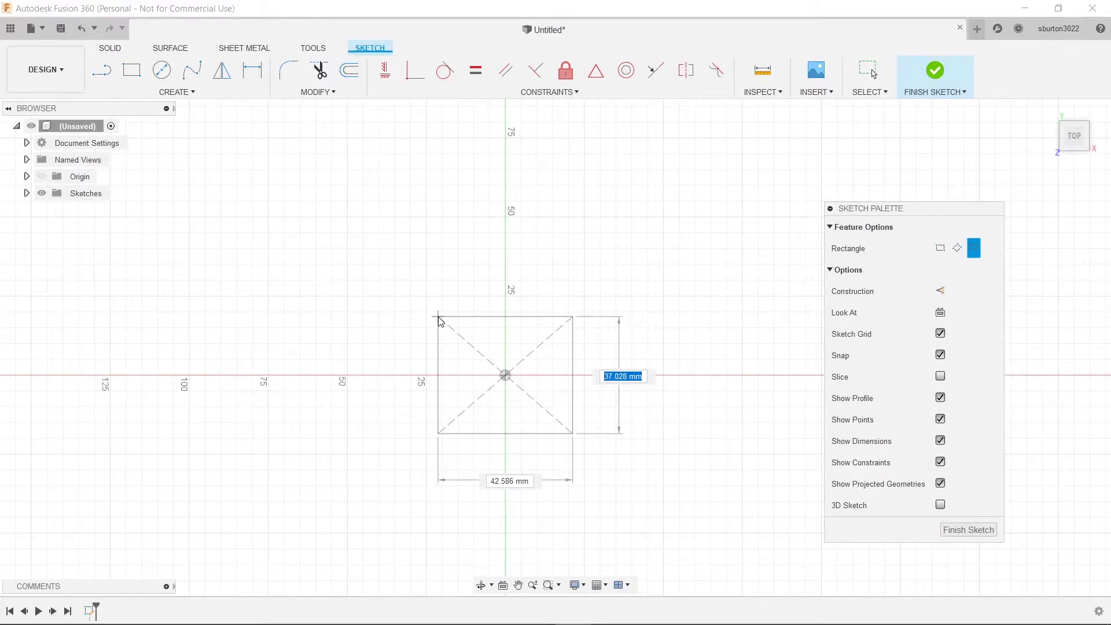
{"action": "key", "text": "Escape"}
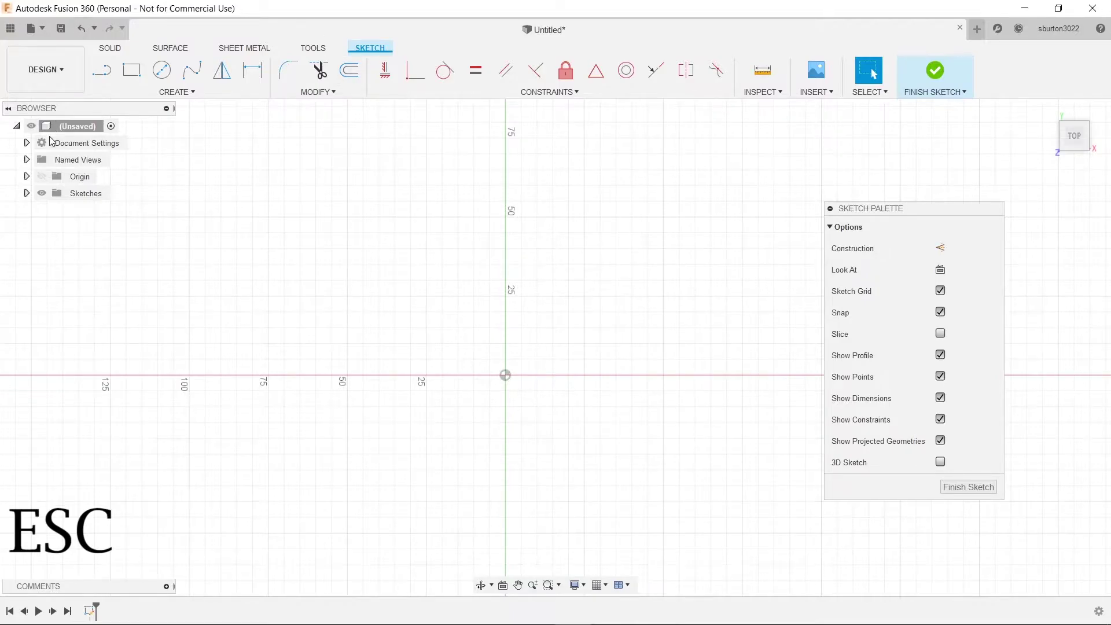
Change the design's units to centimetres in Document Settings
{"action": "left_click", "coordinate": [27, 143]}
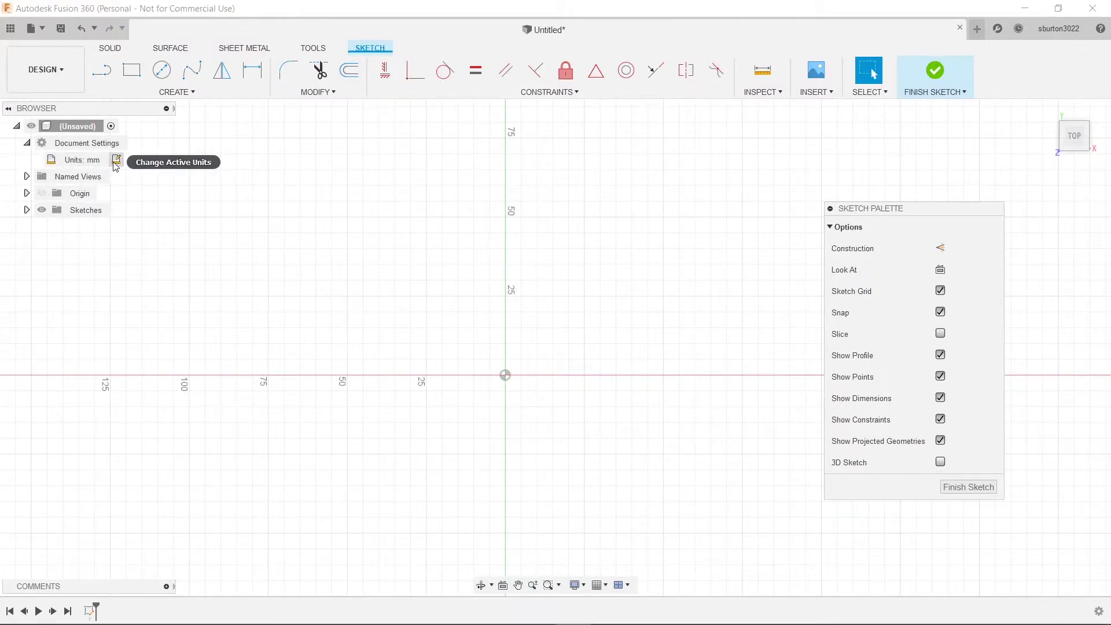
{"action": "left_click", "coordinate": [116, 160]}
{"action": "left_click", "coordinate": [1036, 196]}
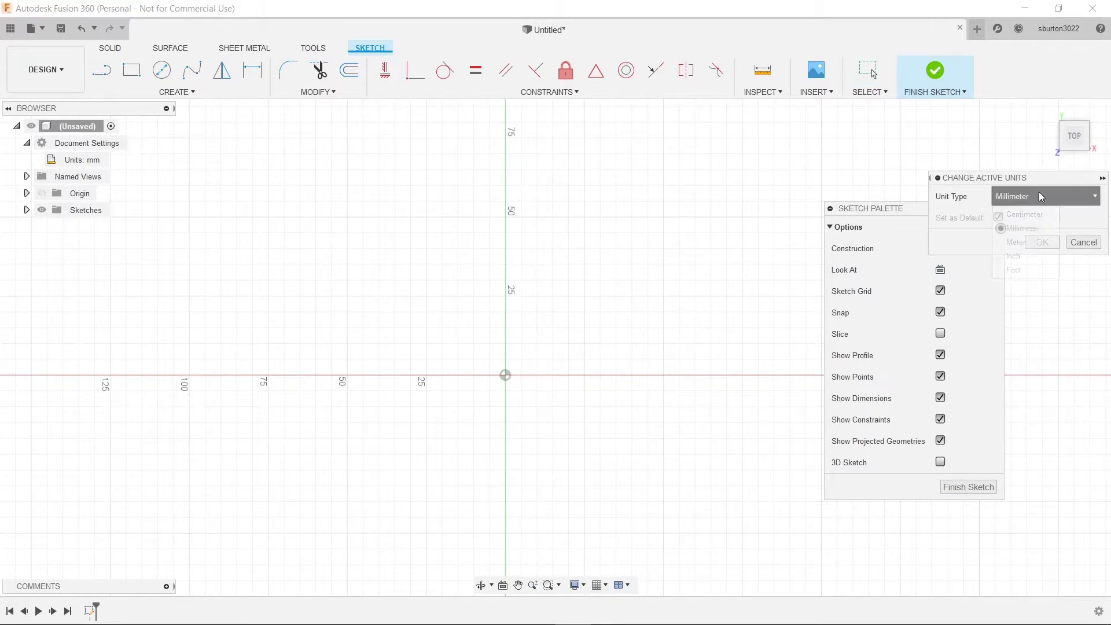
{"action": "left_click", "coordinate": [1024, 214]}
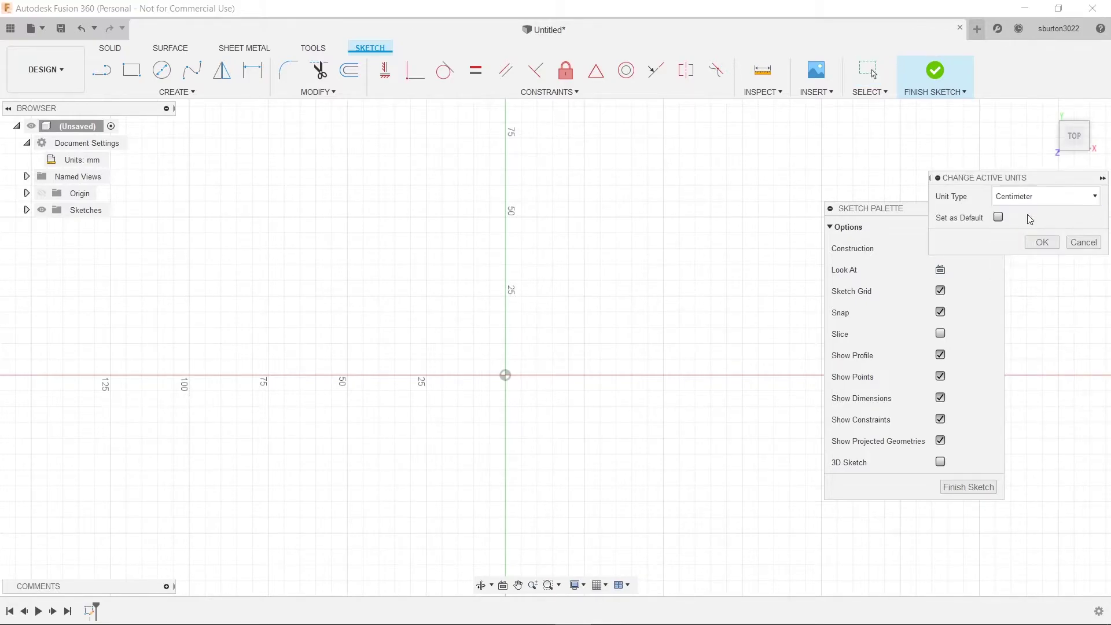
{"action": "left_click", "coordinate": [1041, 242]}
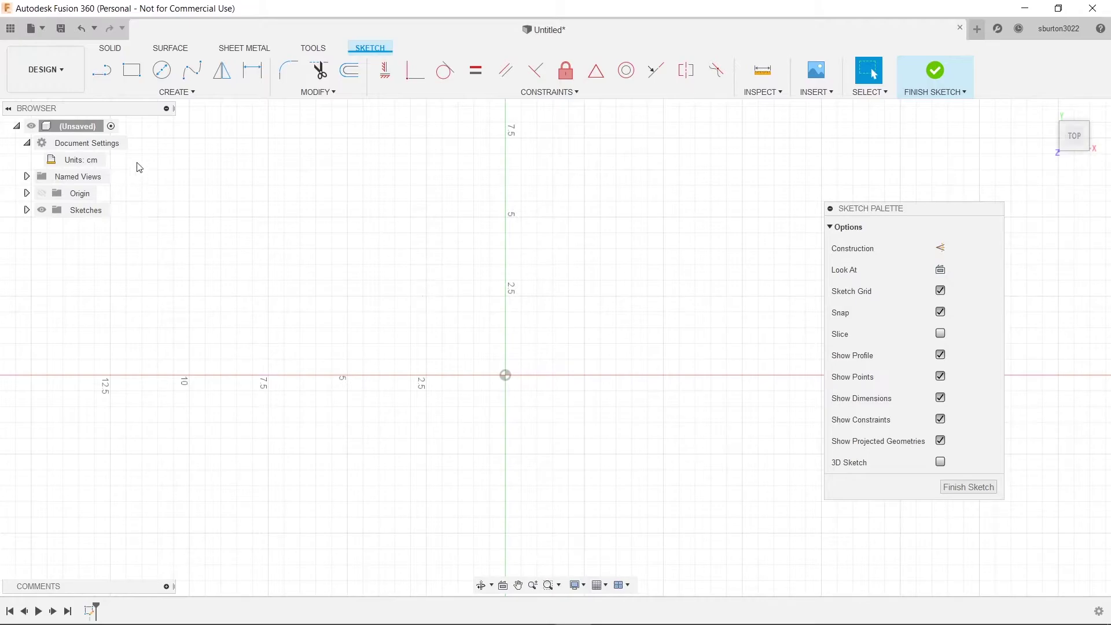
Draw a 6 × 6 cm center rectangle at the origin and finish the sketch
{"action": "type", "text": "srec"}
{"action": "key", "text": "Return"}
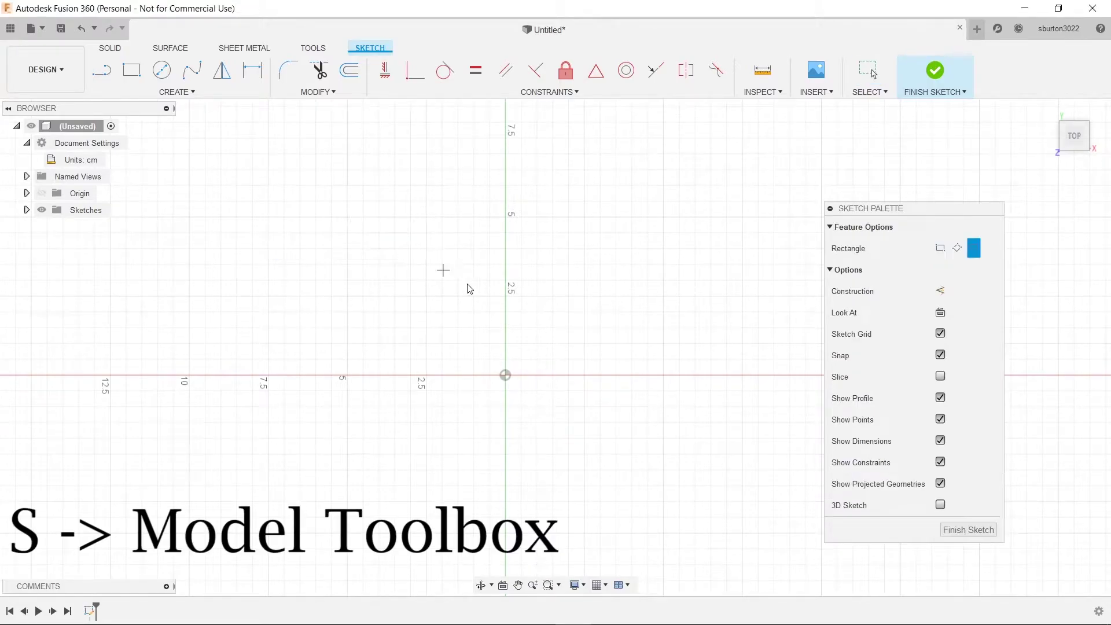
{"action": "left_click", "coordinate": [505, 376]}
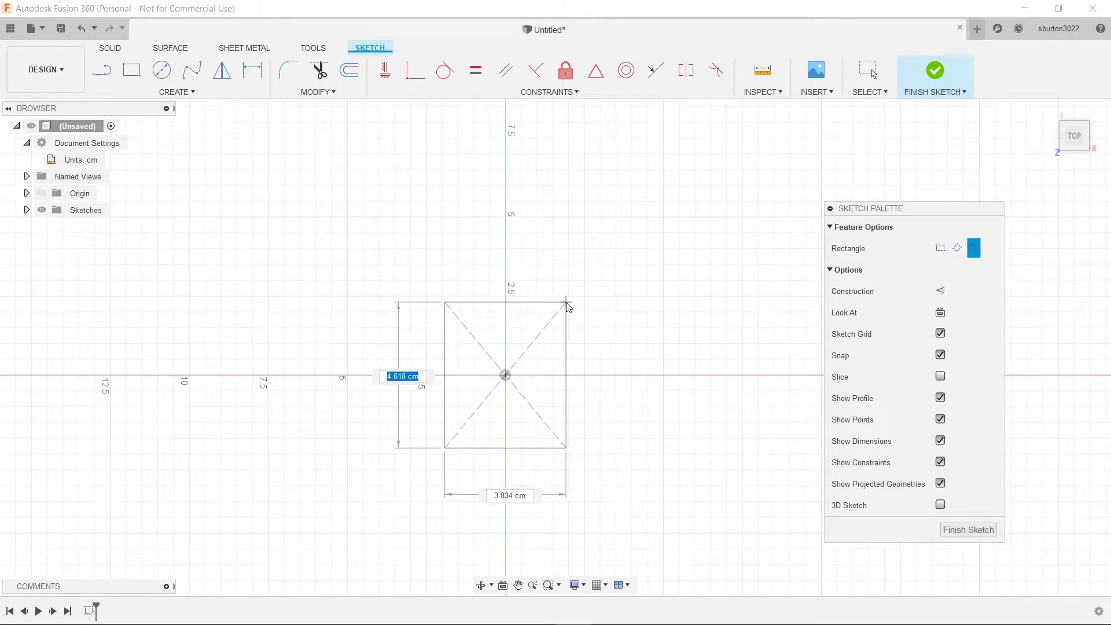
{"action": "type", "text": "6"}
{"action": "key", "text": "Tab"}
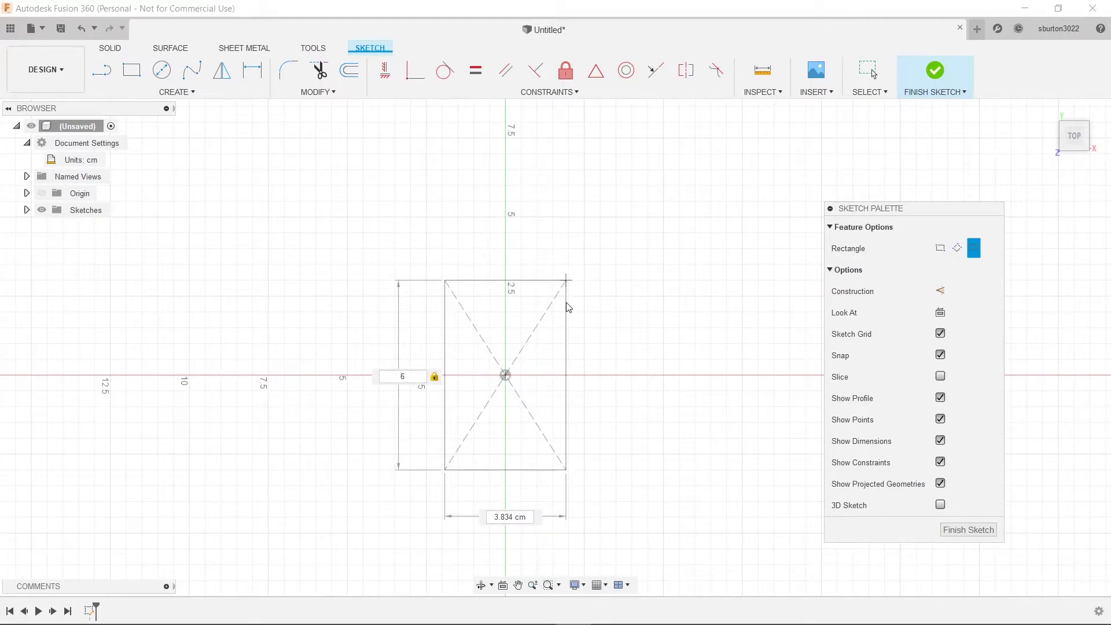
{"action": "type", "text": "6"}
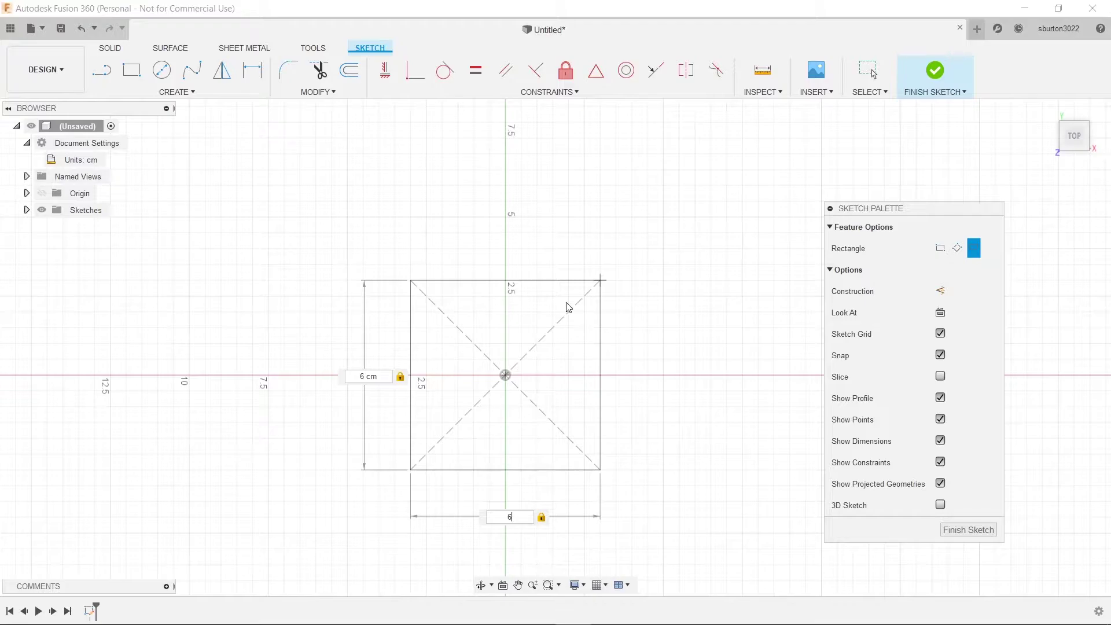
{"action": "key", "text": "Return"}
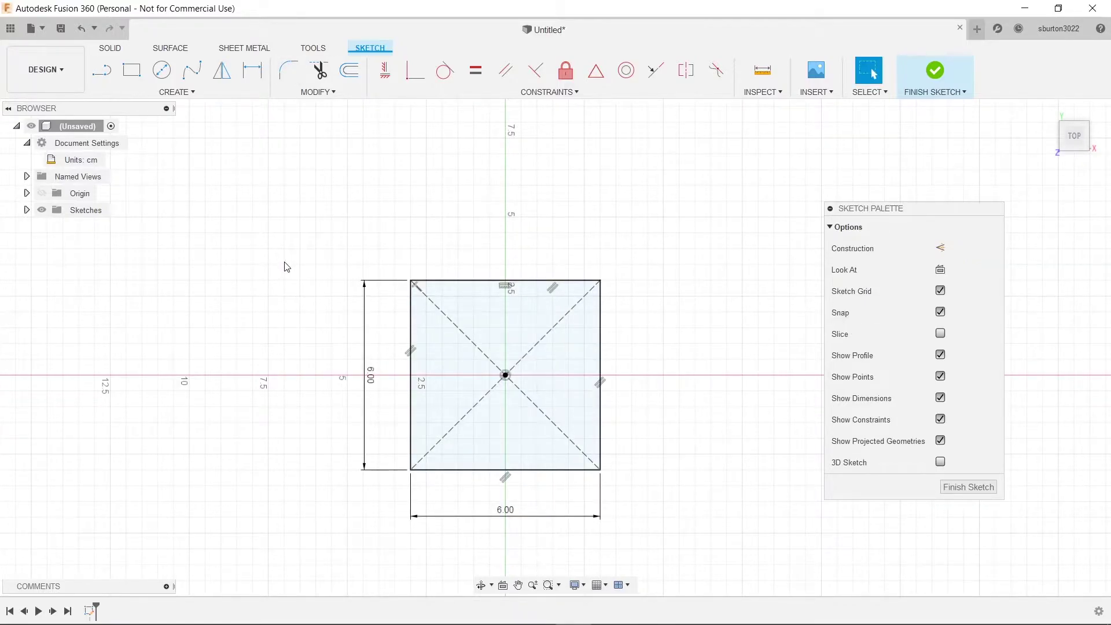
{"action": "key", "text": "q"}
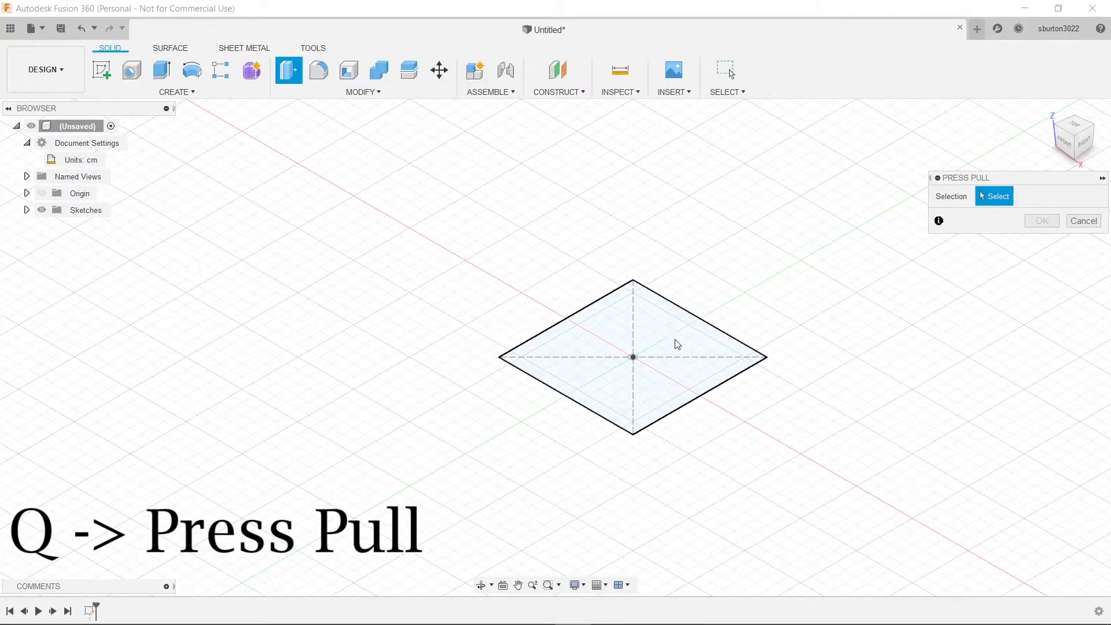
Extrude the square profile 50 cm upward into a solid block
{"action": "left_click", "coordinate": [668, 335]}
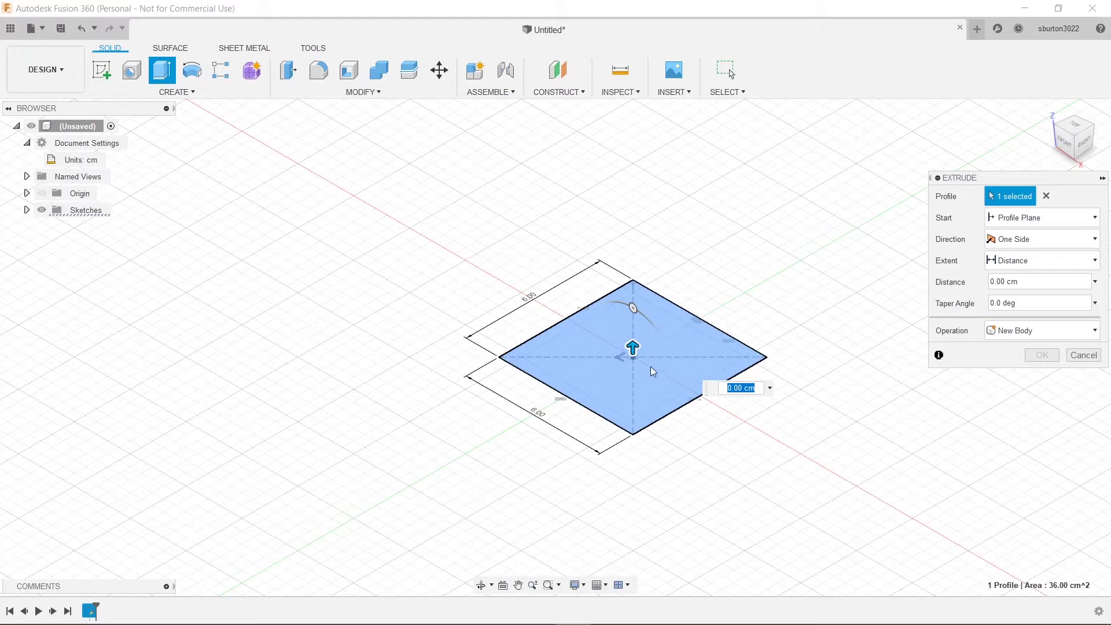
{"action": "left_click_drag", "start_coordinate": [637, 348], "coordinate": [622, 180]}
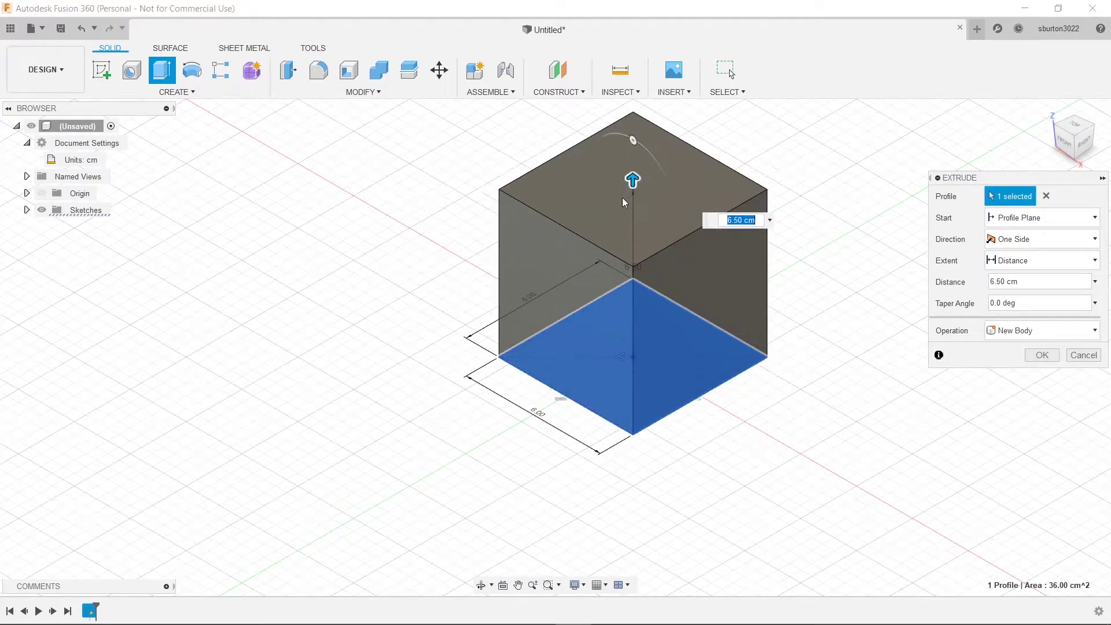
{"action": "key", "text": "alt+Tab"}
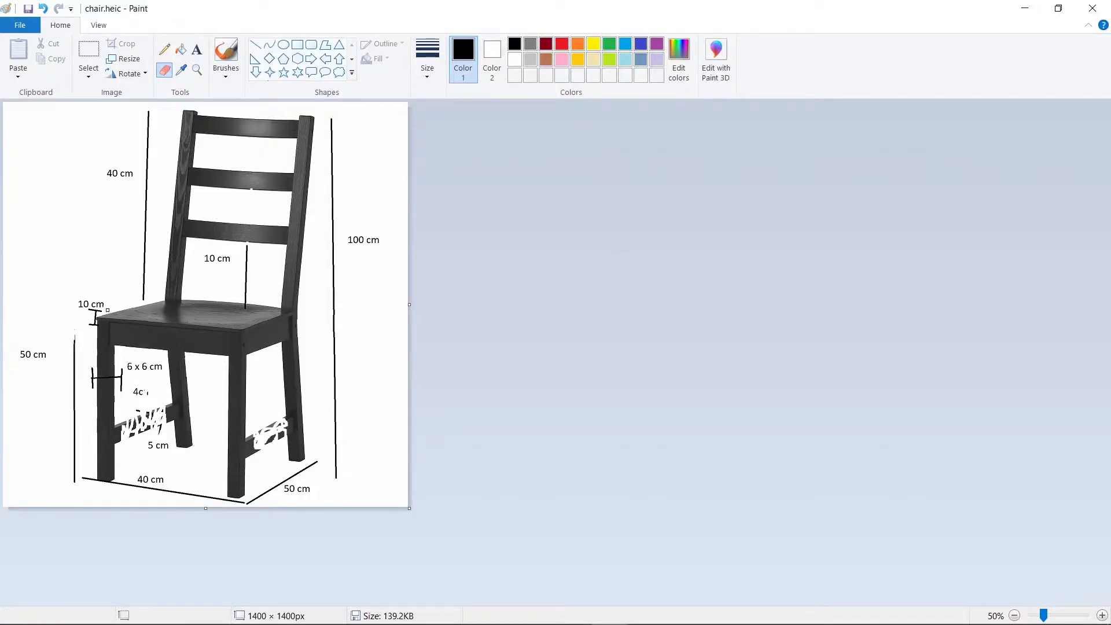
{"action": "key", "text": "alt+Tab"}
{"action": "left_click_drag", "start_coordinate": [631, 189], "coordinate": [631, 219]}
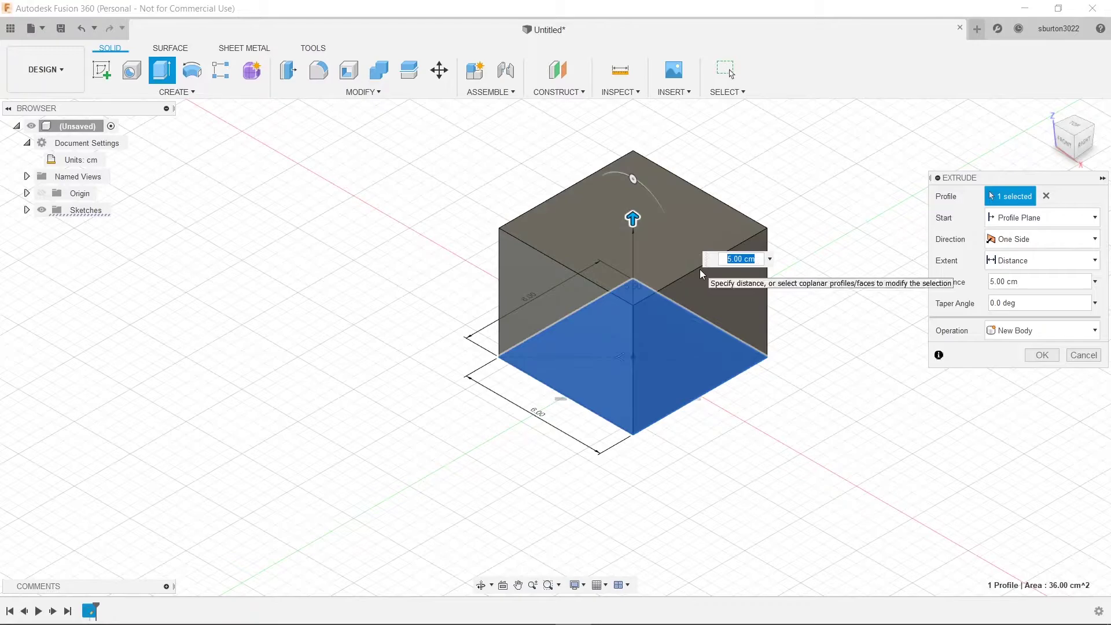
{"action": "type", "text": "50"}
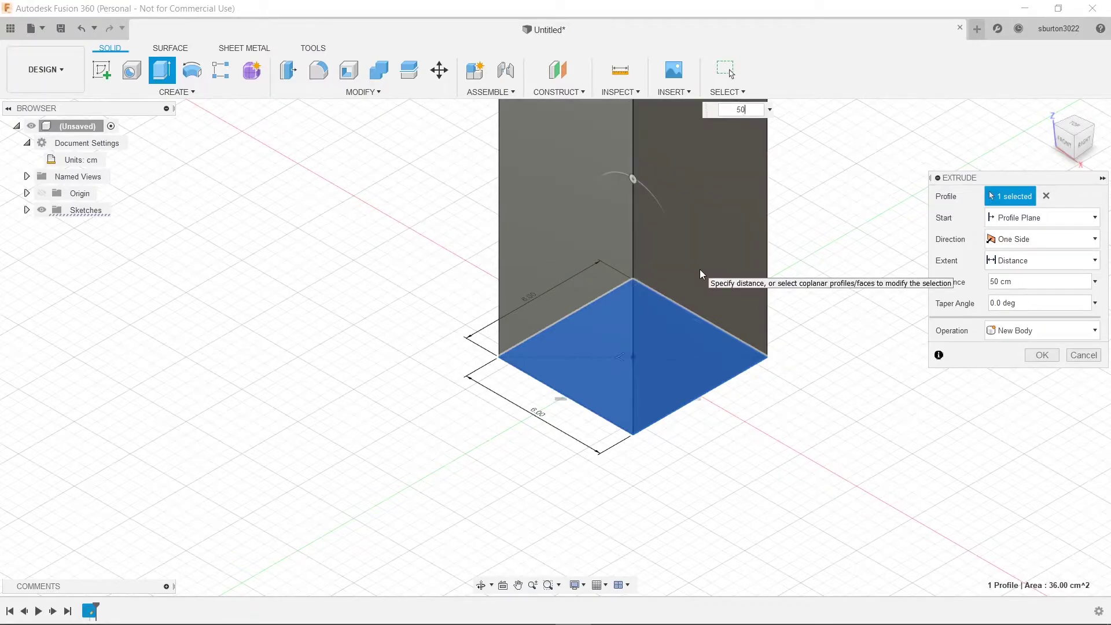
{"action": "key", "text": "Return"}
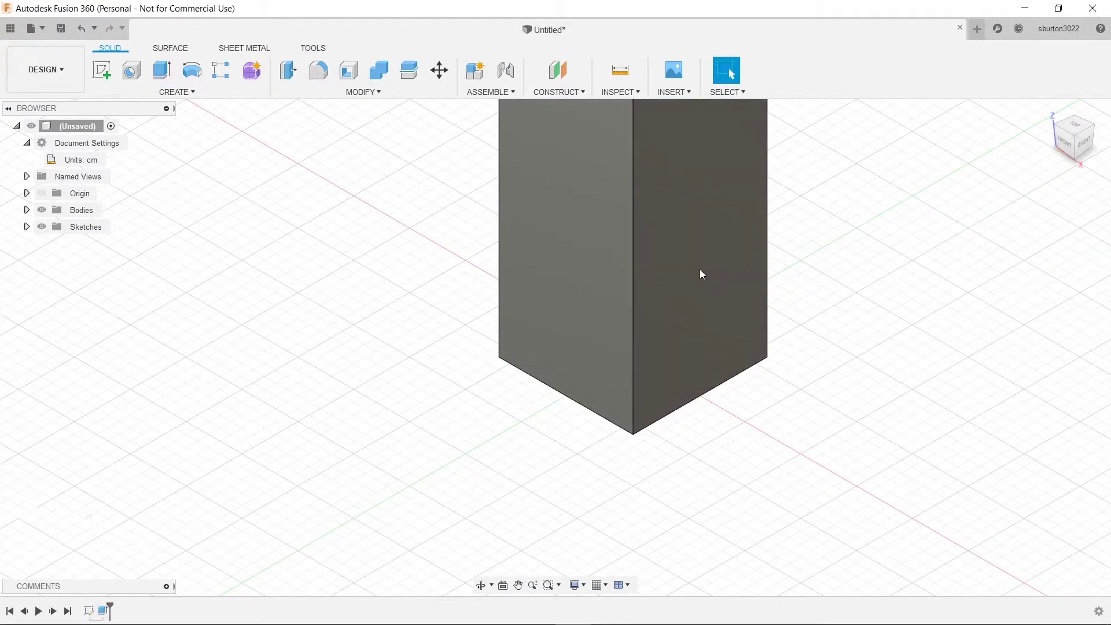
{"action": "scroll", "coordinate": [700, 269], "scroll_direction": "down", "scroll_amount": 10}
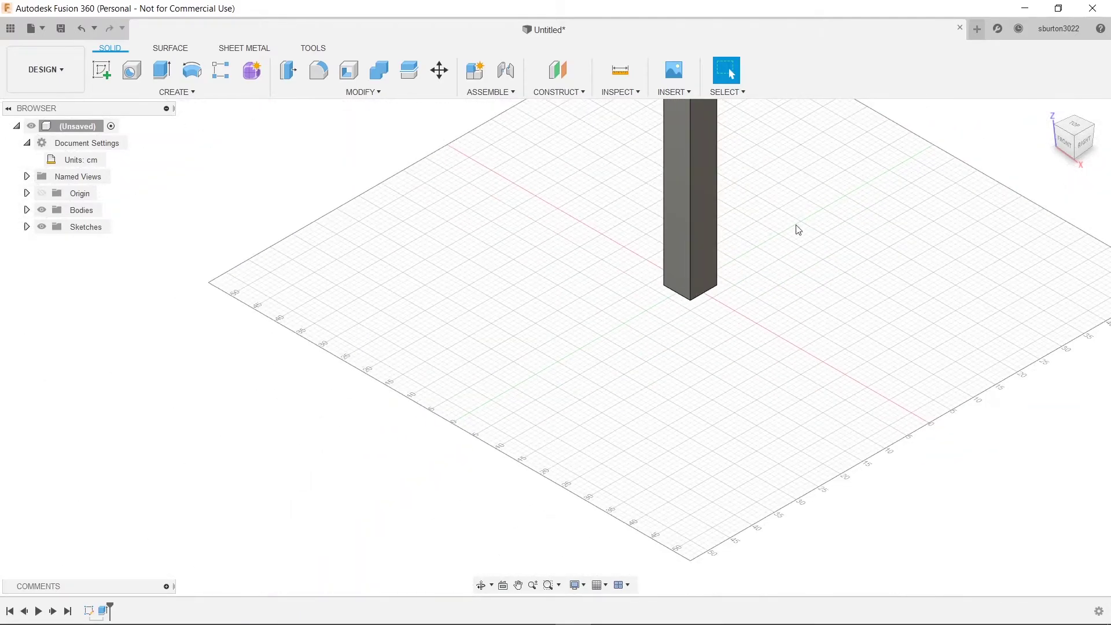
{"action": "middle_click_drag", "start_coordinate": [797, 228], "coordinate": [665, 369]}
{"action": "key", "text": "Escape"}
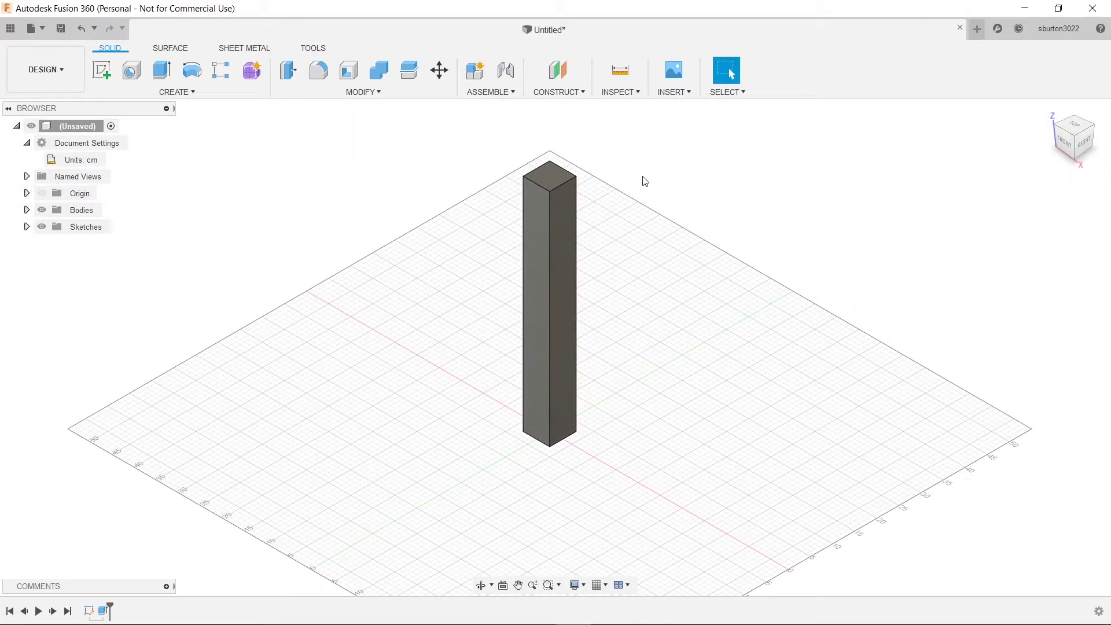
{"action": "key", "text": "alt+Tab"}
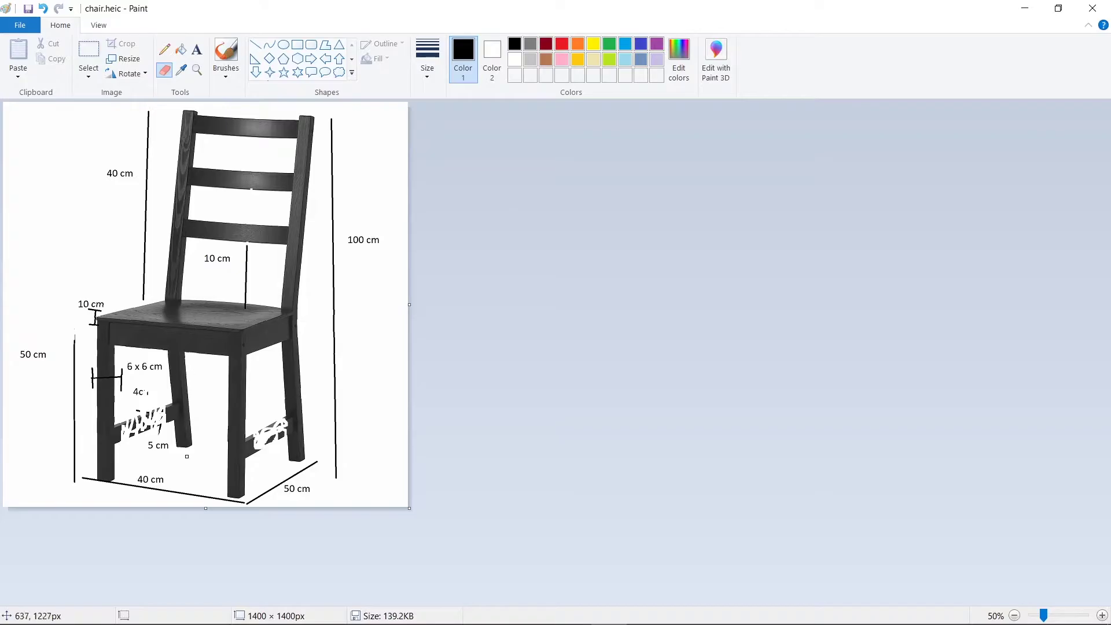
{"action": "key", "text": "alt+Tab"}
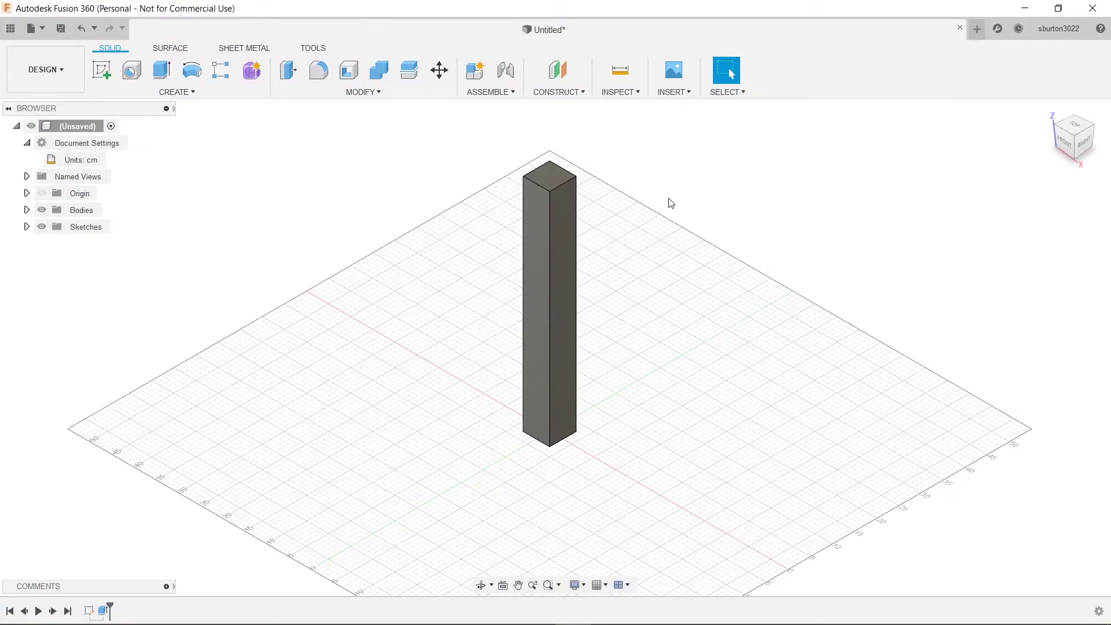
{"action": "middle_click_drag", "start_coordinate": [669, 203], "coordinate": [620, 258], "text": "shift"}
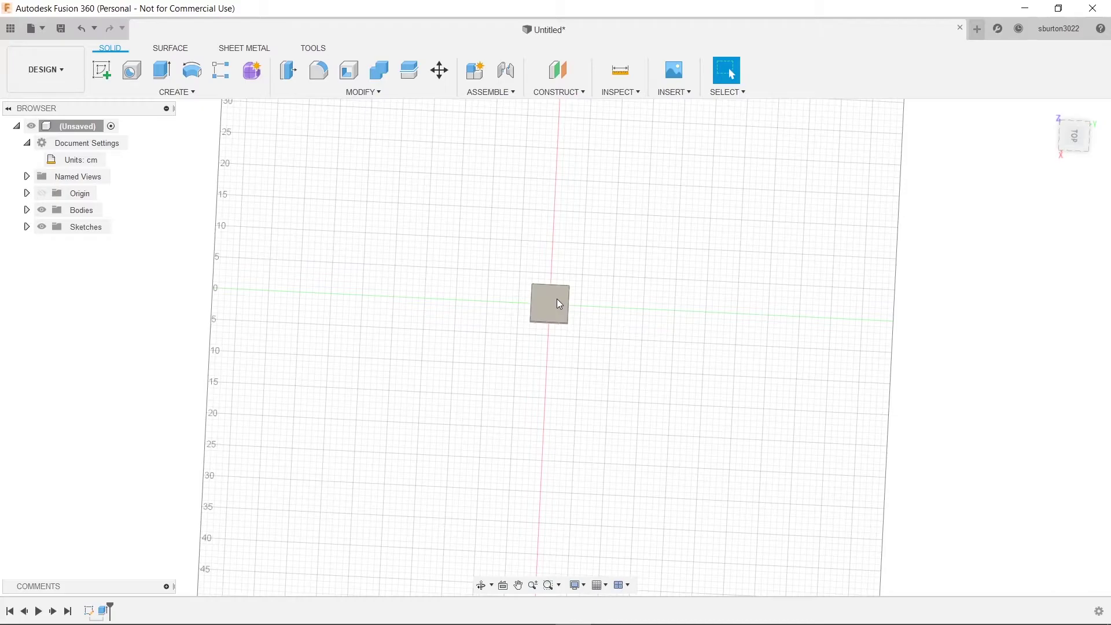
Sketch a 3 cm diameter circle centred at the origin on the leg's top plane
{"action": "left_click", "coordinate": [106, 63]}
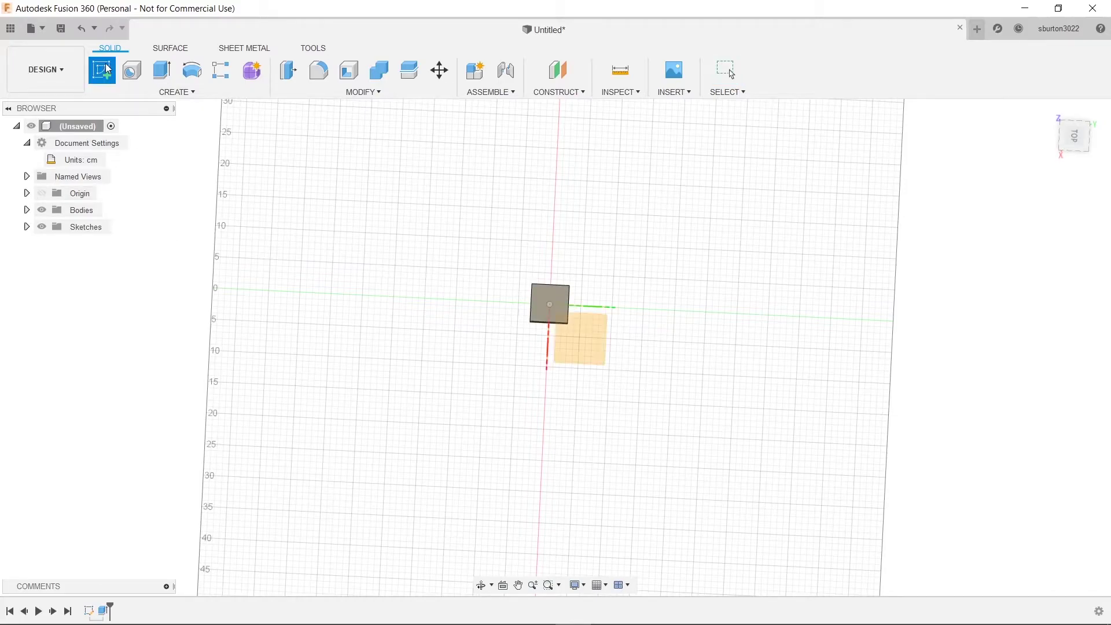
{"action": "left_click", "coordinate": [544, 305]}
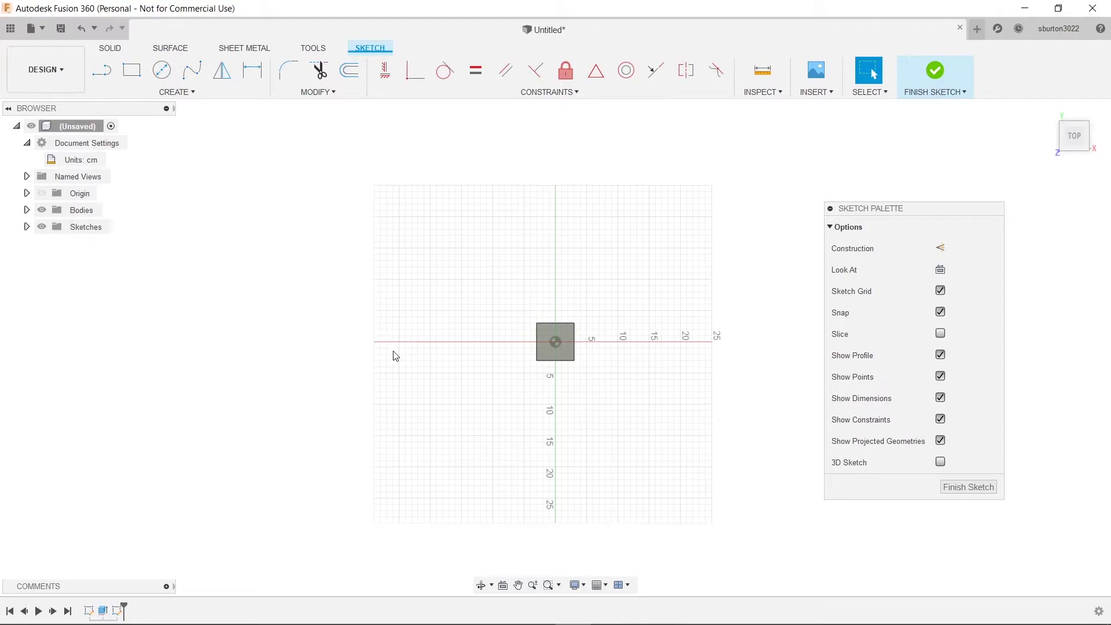
{"action": "key", "text": "s"}
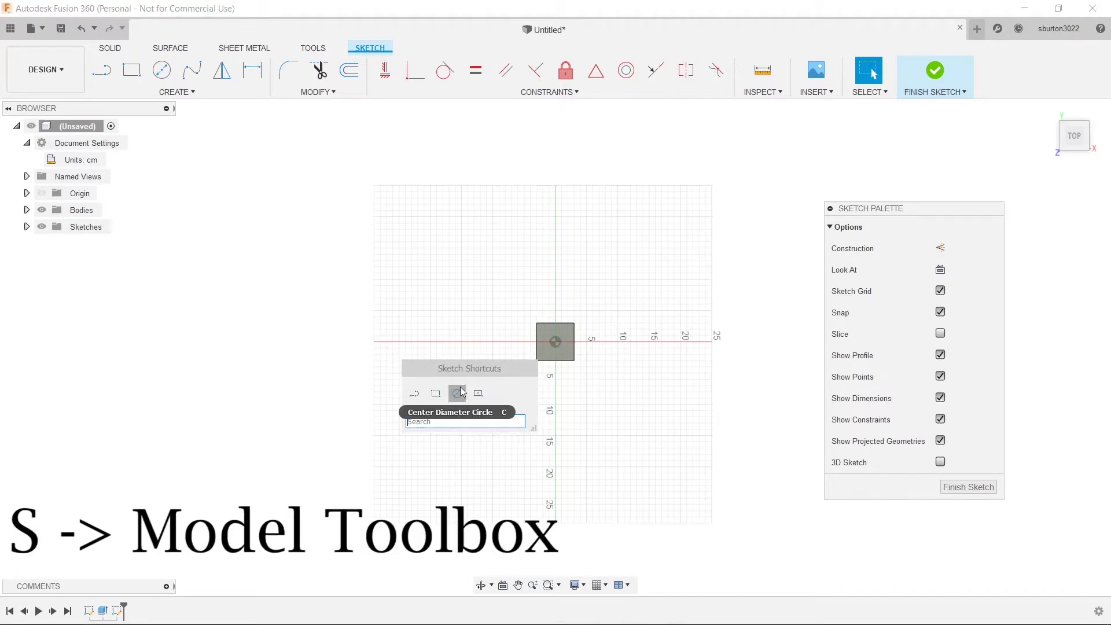
{"action": "key", "text": "c"}
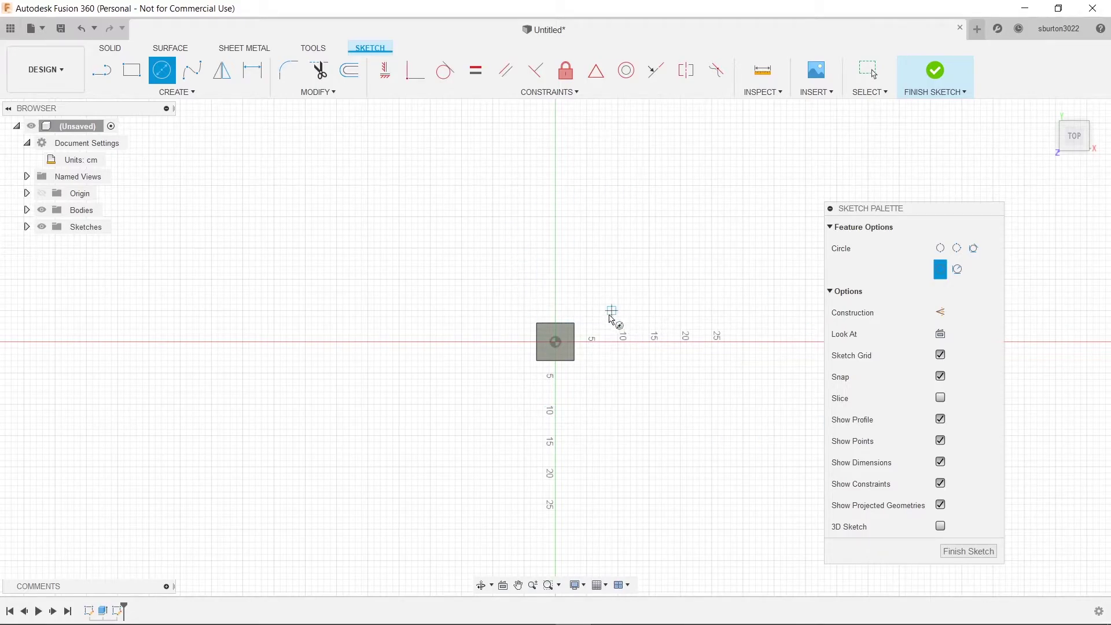
{"action": "left_click", "coordinate": [555, 342]}
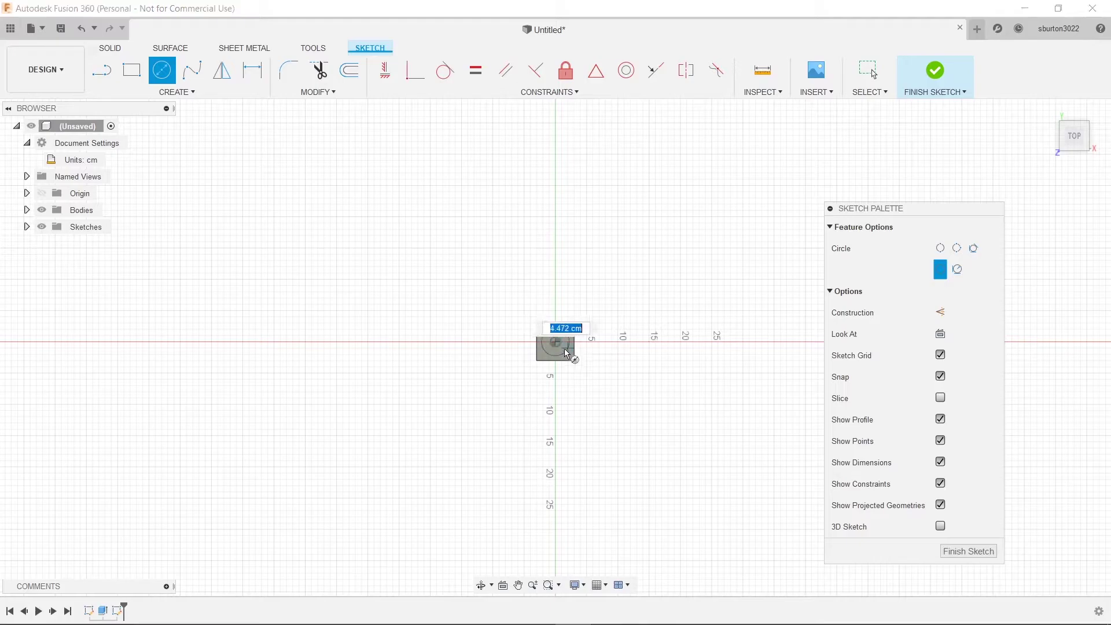
{"action": "type", "text": "3"}
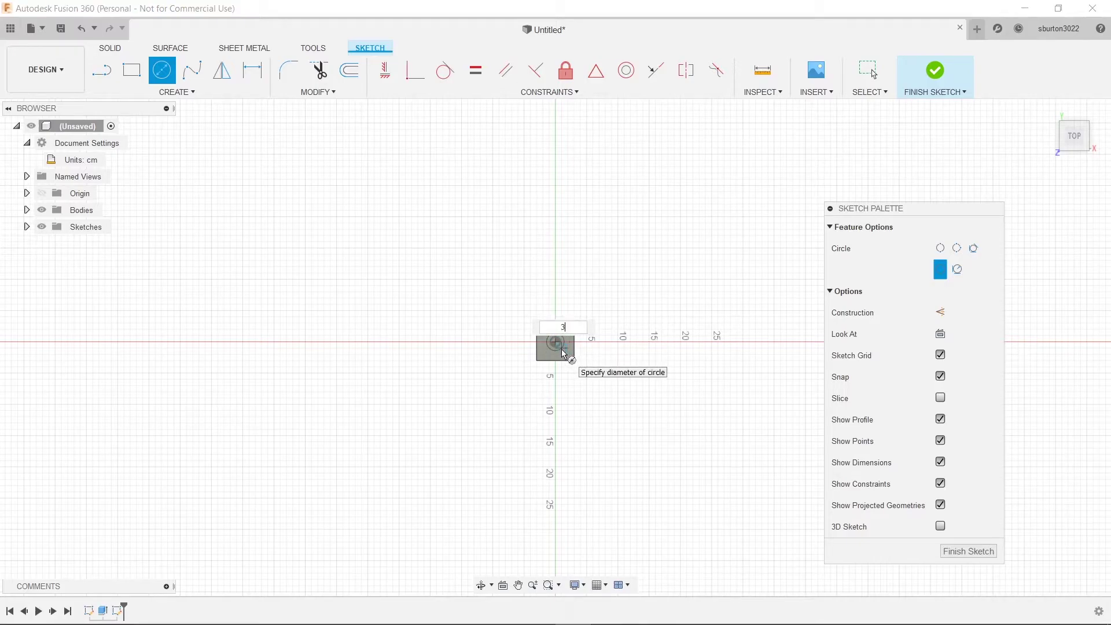
{"action": "key", "text": "Return"}
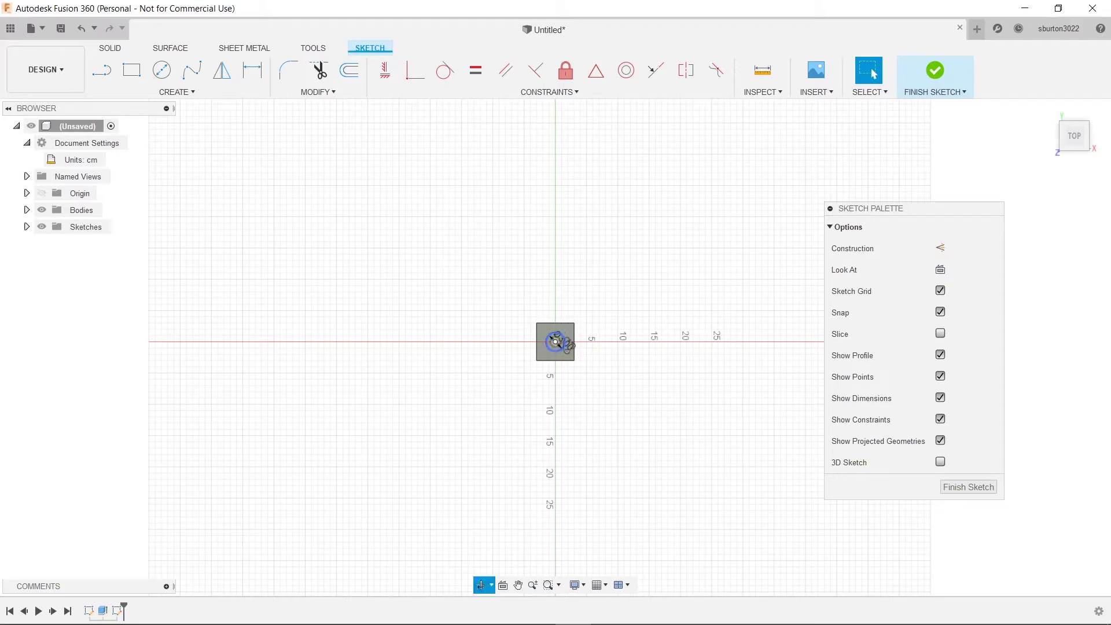
{"action": "mouse_move", "coordinate": [558, 340]}
{"action": "middle_mouse_down", "text": "shift"}
{"action": "mouse_move", "coordinate": [580, 325]}
{"action": "mouse_move", "coordinate": [562, 356]}
{"action": "middle_mouse_up", "text": "shift"}
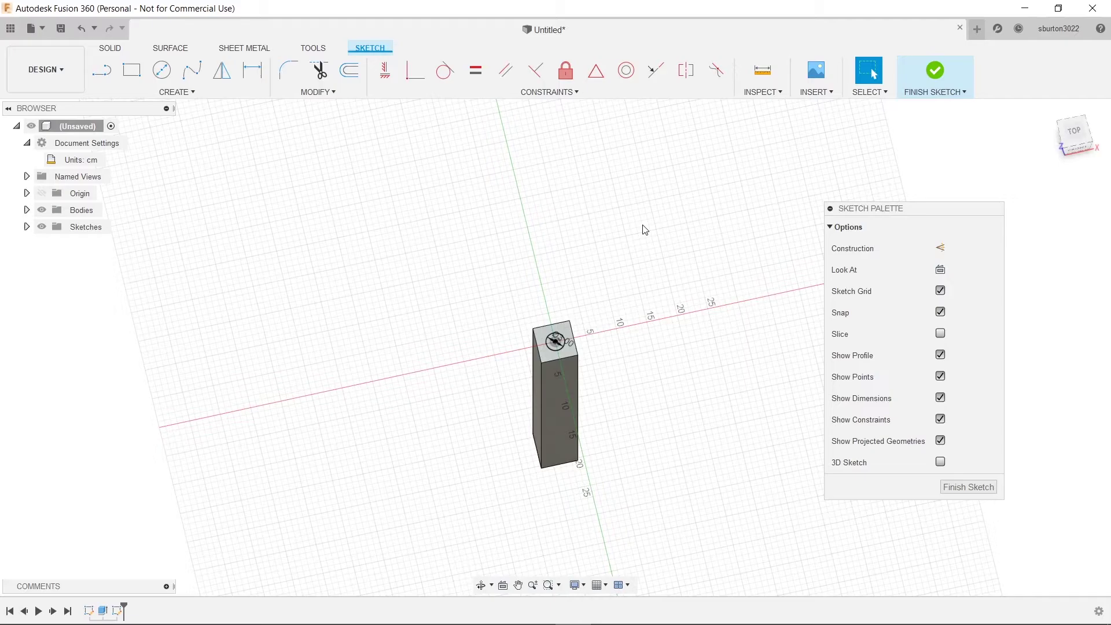
Extrude the 3 cm circle into a peg on the leg's top and view it from the front
{"action": "key", "text": "q"}
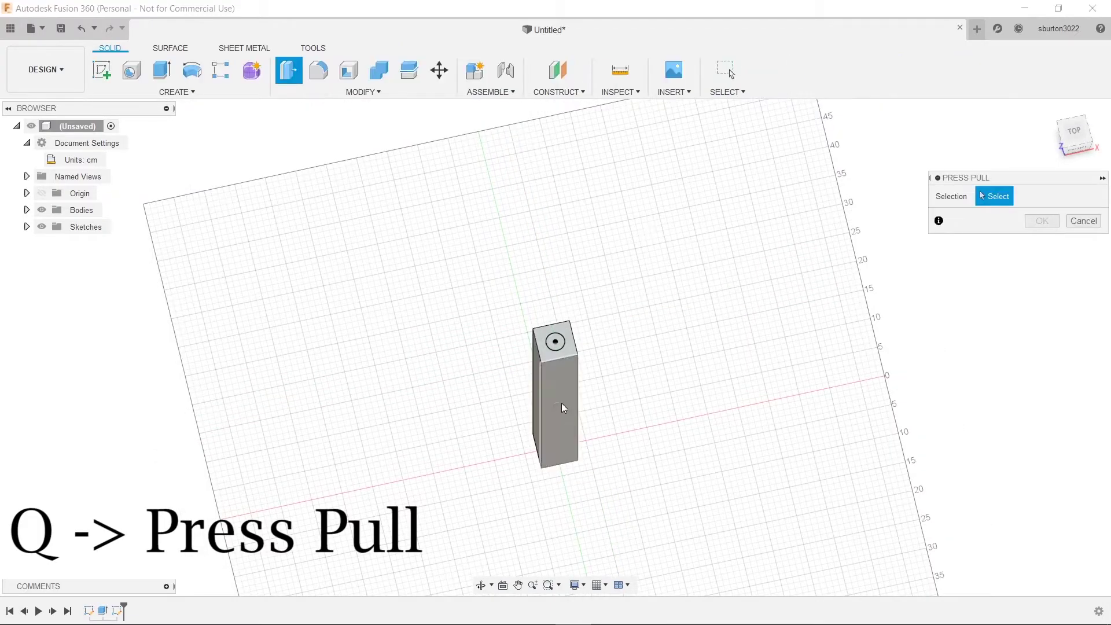
{"action": "left_click", "coordinate": [555, 342]}
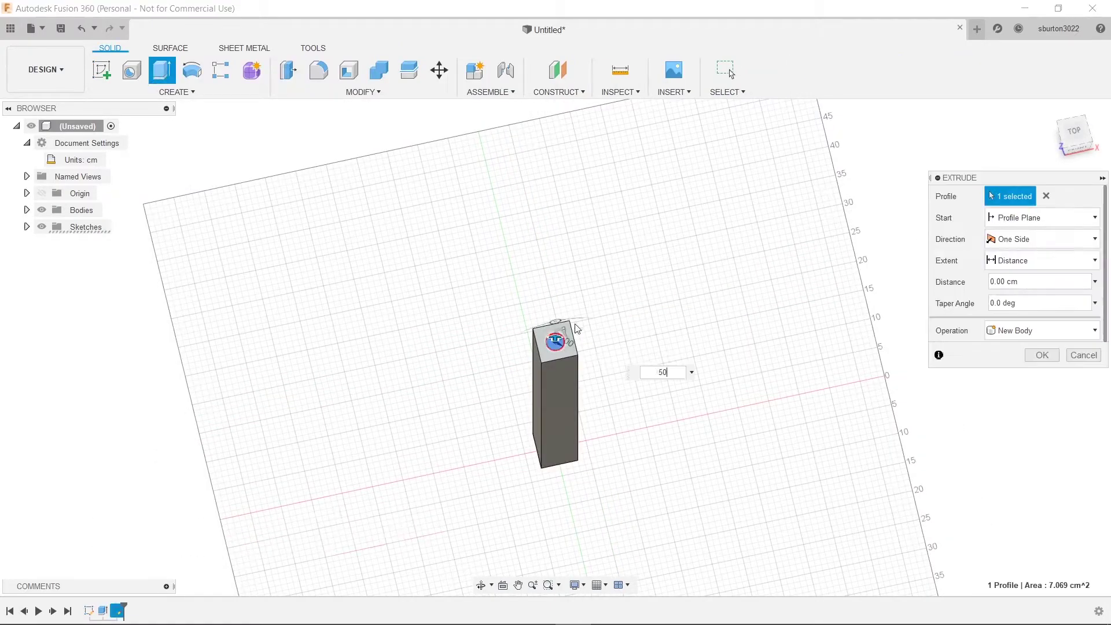
{"action": "left_click_drag", "start_coordinate": [556, 302], "coordinate": [559, 332]}
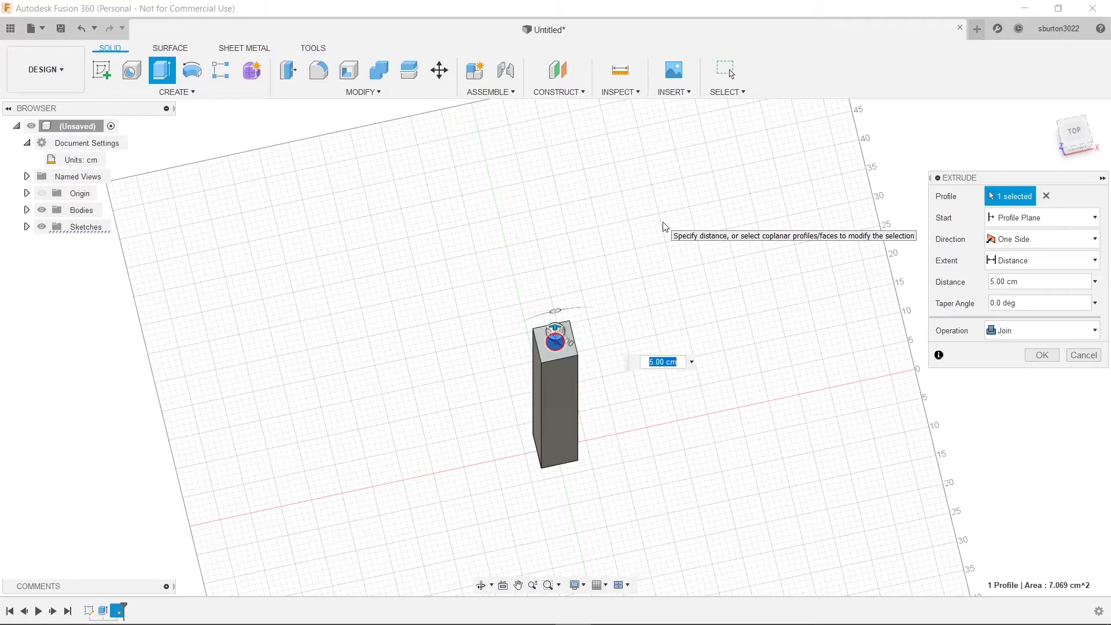
{"action": "key", "text": "Return"}
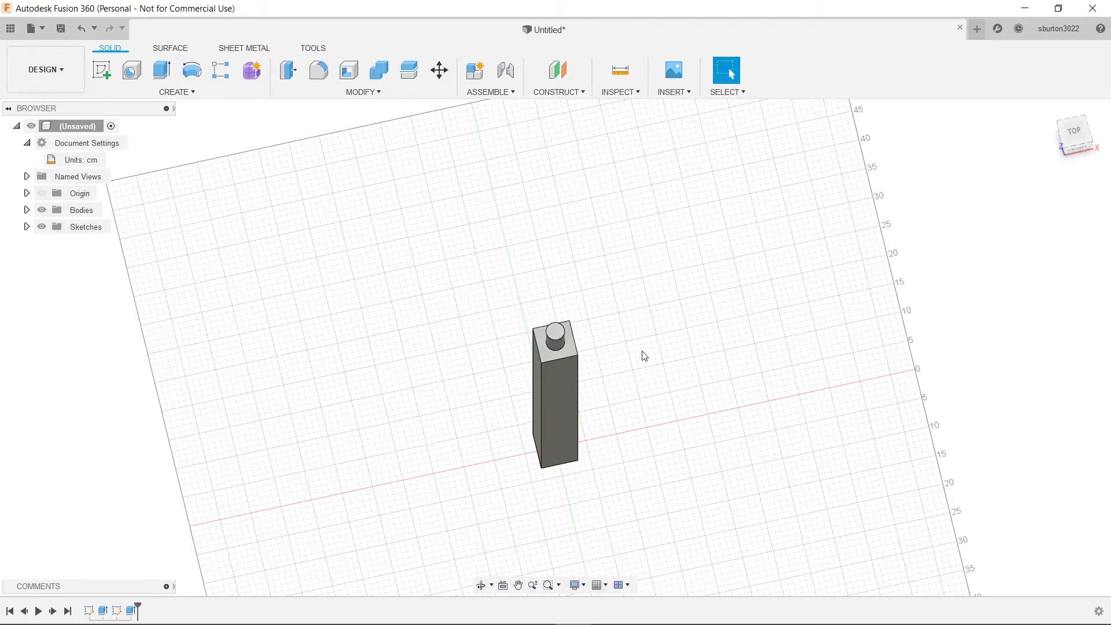
{"action": "middle_click_drag", "start_coordinate": [644, 355], "coordinate": [632, 293], "text": "shift"}
{"action": "middle_click_drag", "start_coordinate": [655, 384], "coordinate": [660, 296]}
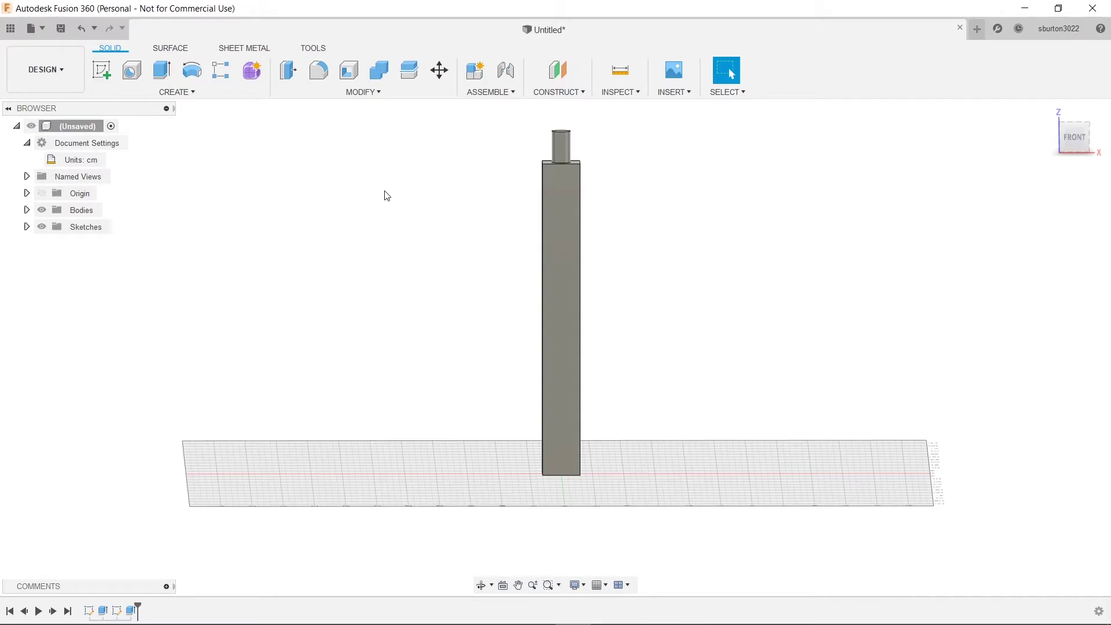
Fillet the leg's four long vertical edges with a 1 cm radius
{"action": "key", "text": "f"}
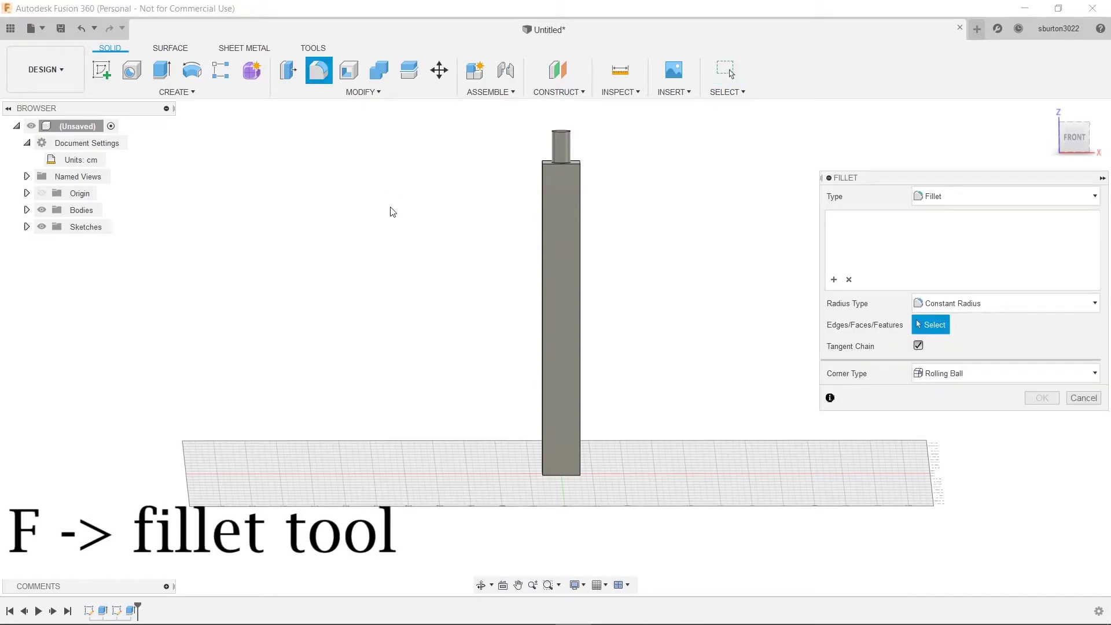
{"action": "left_click", "coordinate": [543, 320]}
{"action": "middle_click_drag", "start_coordinate": [670, 312], "coordinate": [543, 250], "text": "shift"}
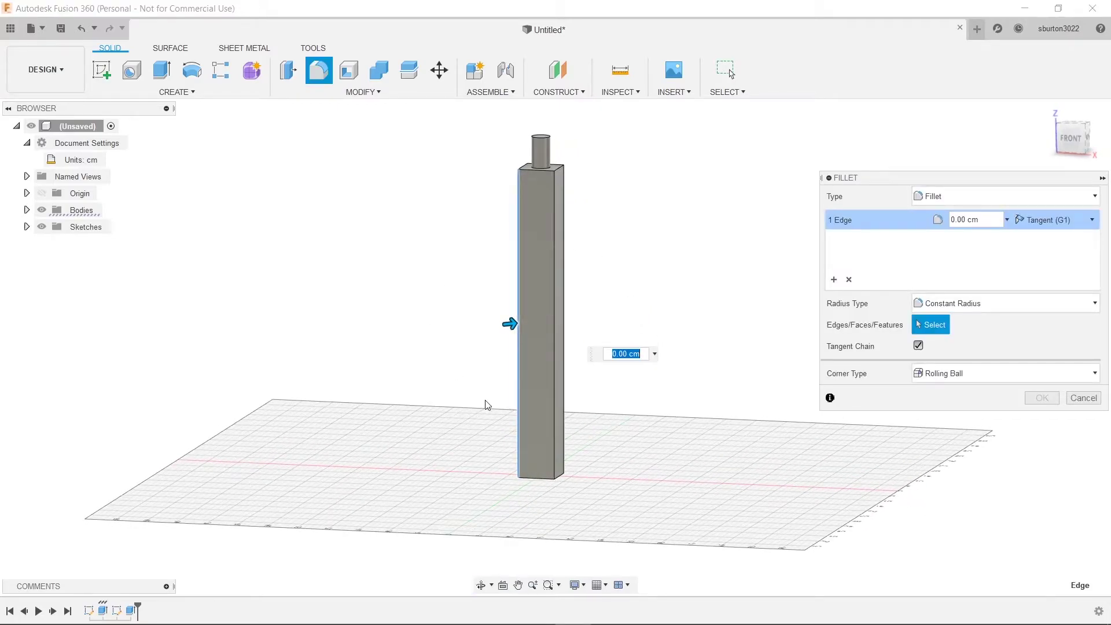
{"action": "middle_click_drag", "start_coordinate": [503, 375], "coordinate": [637, 351], "text": "shift"}
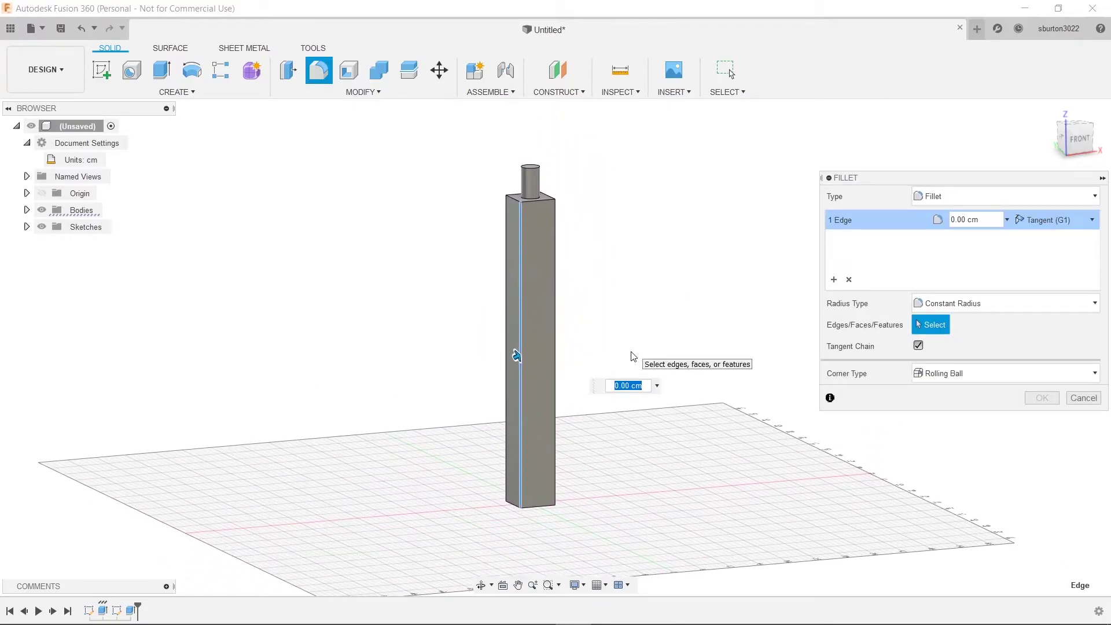
{"action": "left_click", "coordinate": [507, 326]}
{"action": "left_click", "coordinate": [539, 305]}
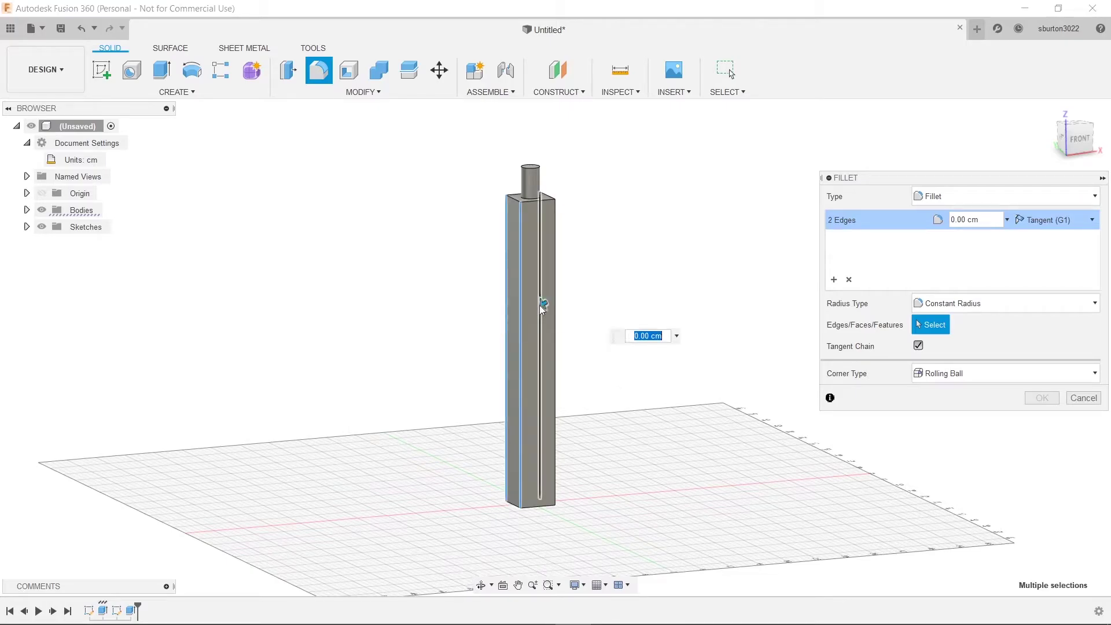
{"action": "left_click", "coordinate": [554, 330]}
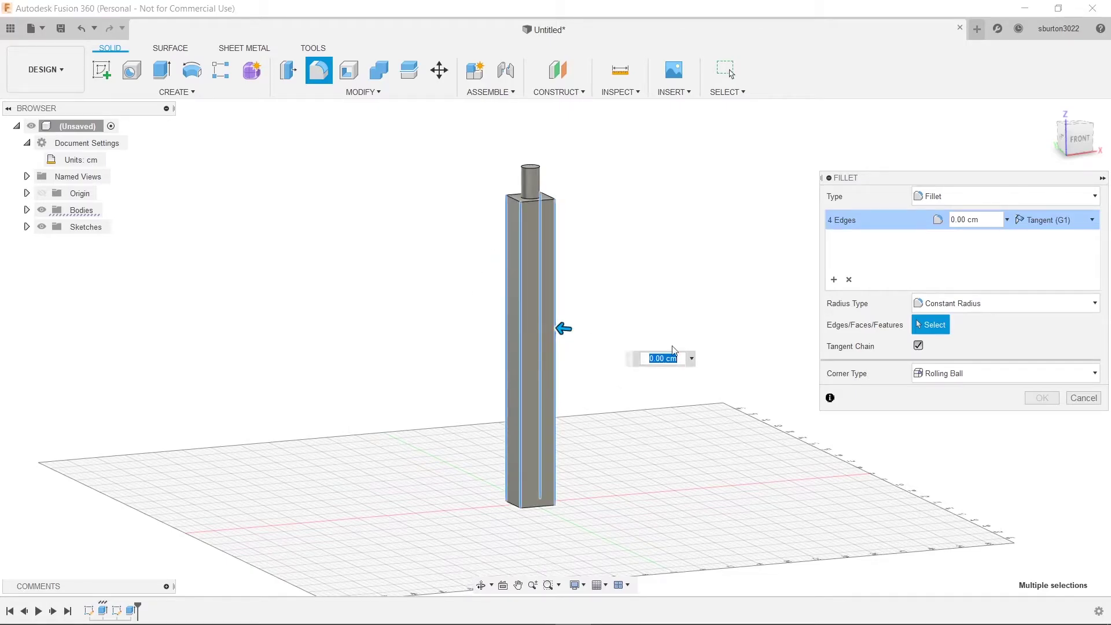
{"action": "left_click", "coordinate": [959, 220]}
{"action": "type", "text": "1"}
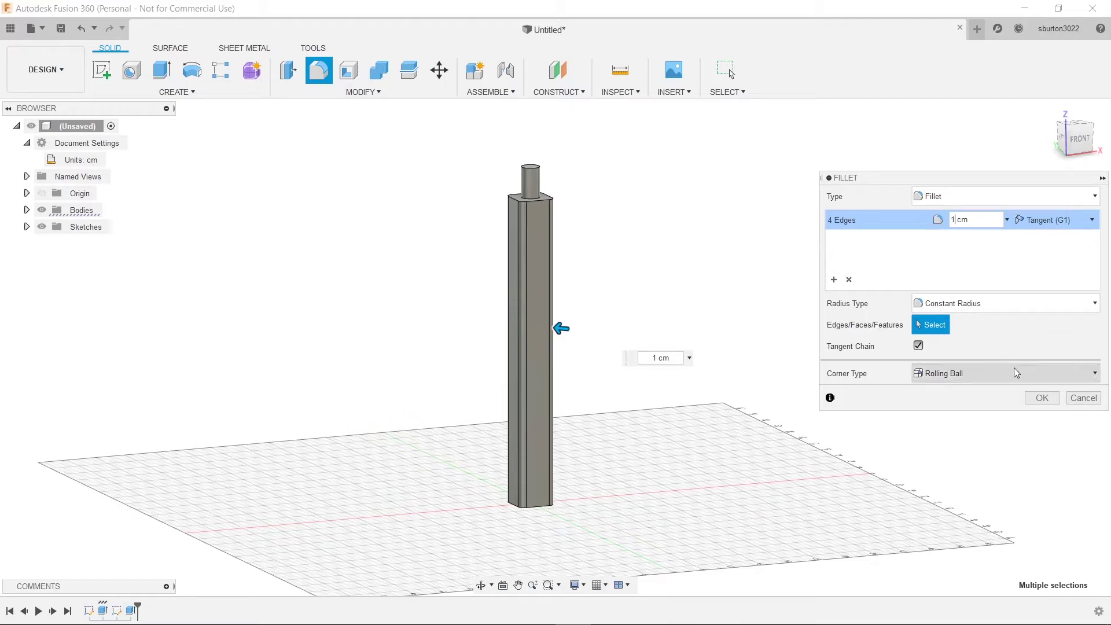
{"action": "left_click", "coordinate": [1039, 399]}
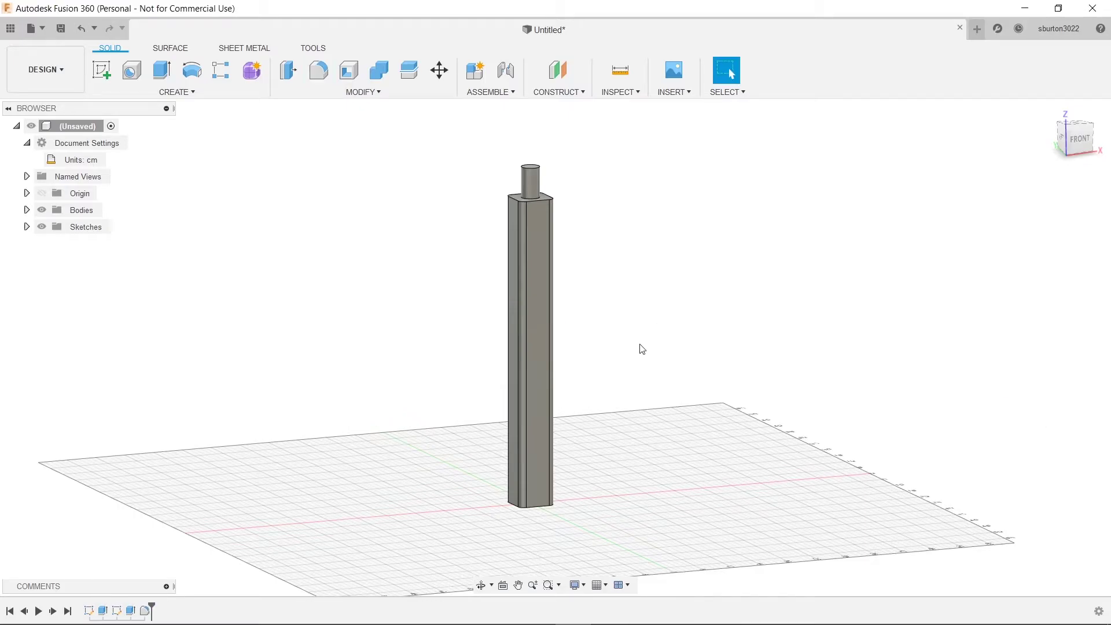
Orbit the view to face the filleted leg and peg from the front
{"action": "middle_click_drag", "start_coordinate": [640, 347], "coordinate": [276, 330], "text": "shift"}
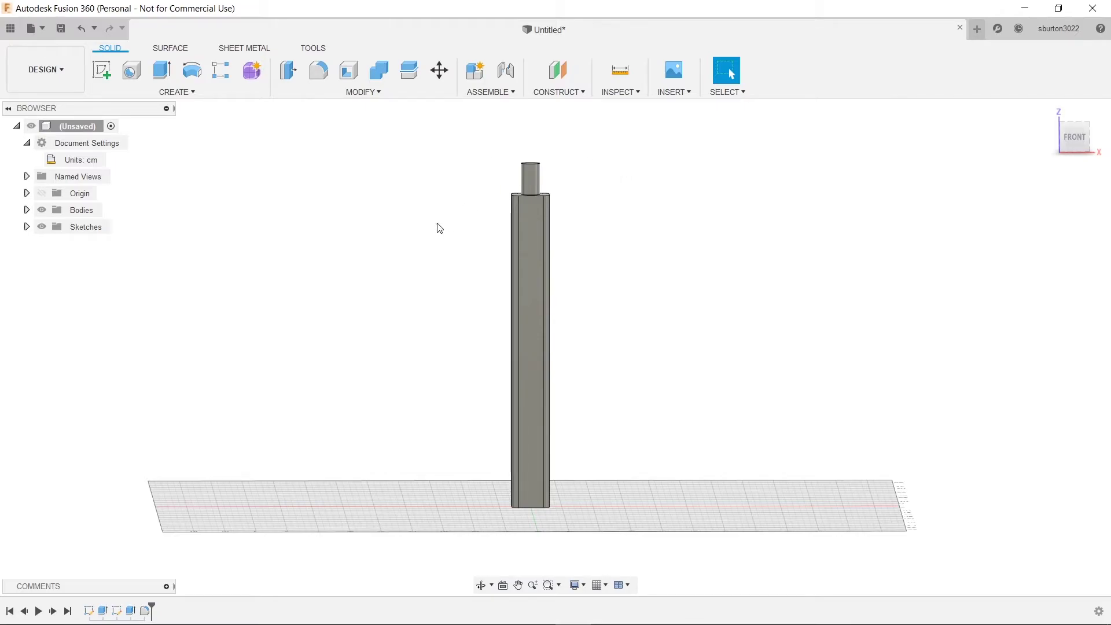
Open the Appearance dialog and expand the library's Wood category to show Cherry
{"action": "left_click", "coordinate": [358, 95]}
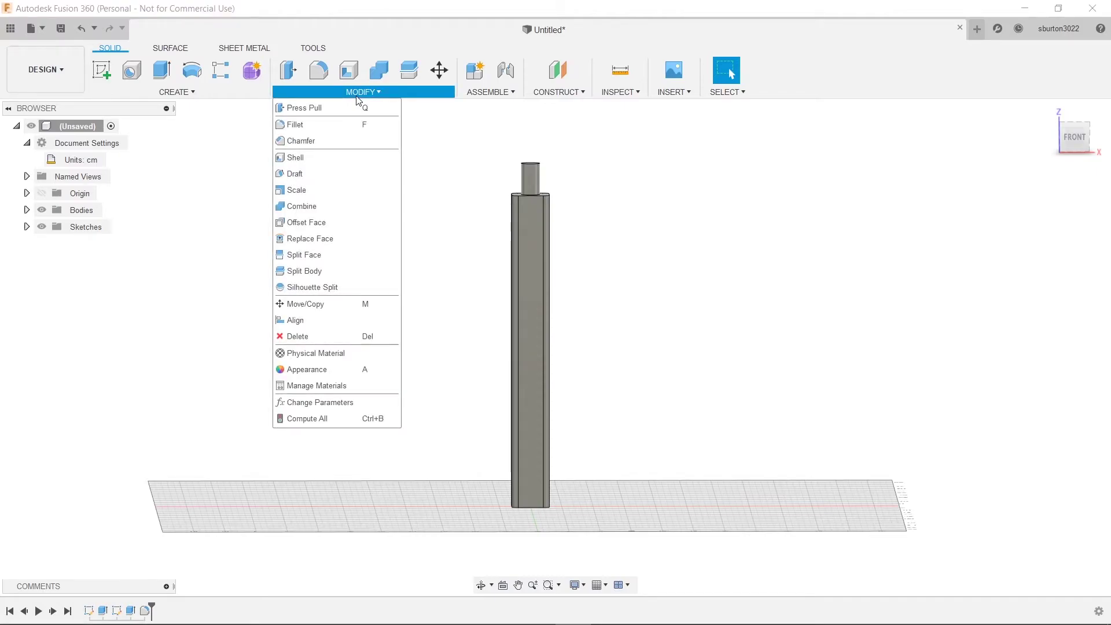
{"action": "left_click", "coordinate": [356, 369]}
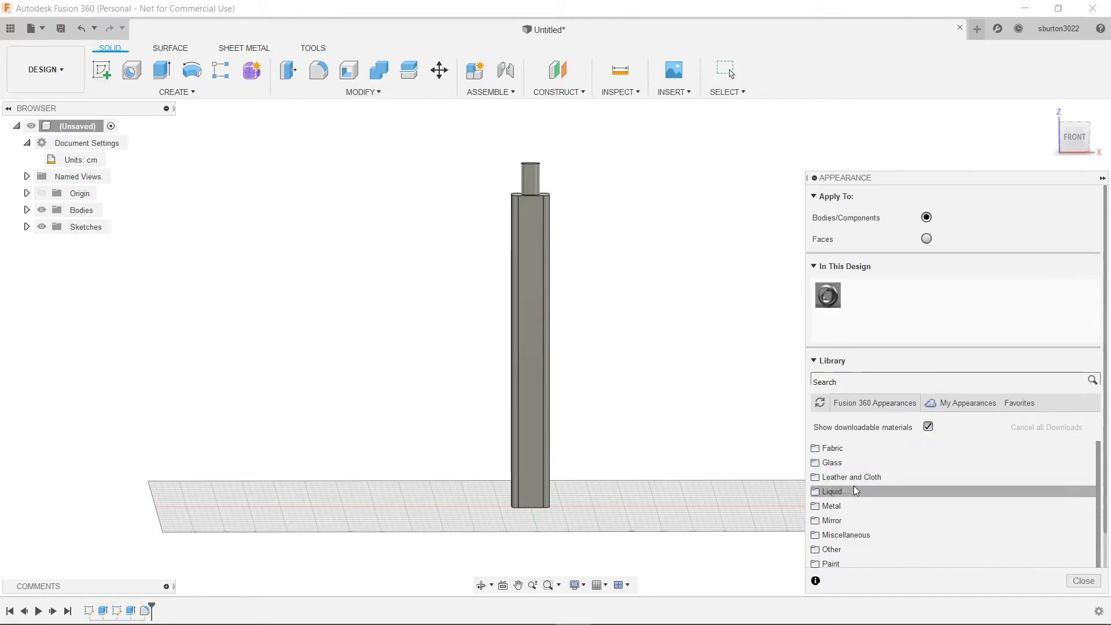
{"action": "scroll", "coordinate": [855, 506], "scroll_direction": "down", "scroll_amount": 1}
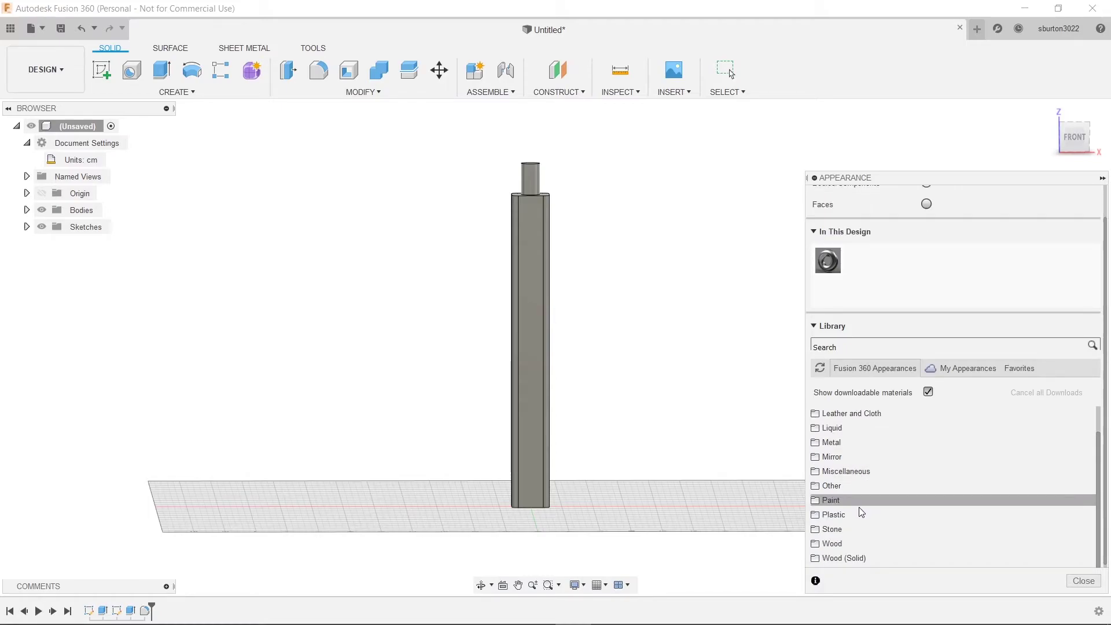
{"action": "left_click", "coordinate": [855, 544]}
{"action": "scroll", "coordinate": [920, 480], "scroll_direction": "down", "scroll_amount": 3}
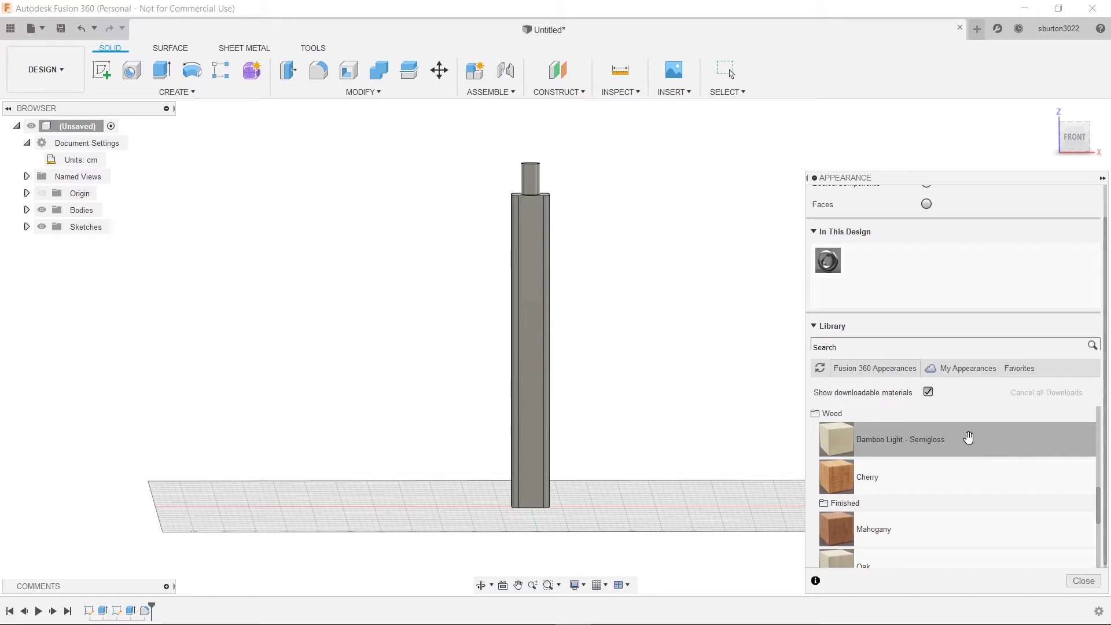
{"action": "key", "text": "alt+Tab"}
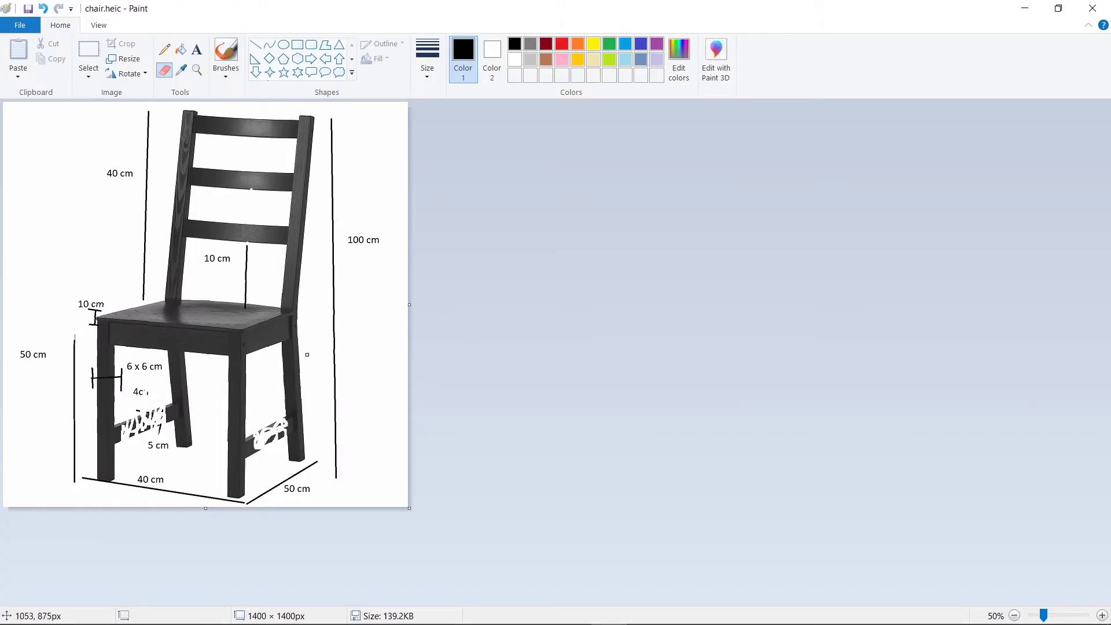
{"action": "key", "text": "alt+Tab"}
{"action": "scroll", "coordinate": [930, 450], "scroll_direction": "up", "scroll_amount": 5}
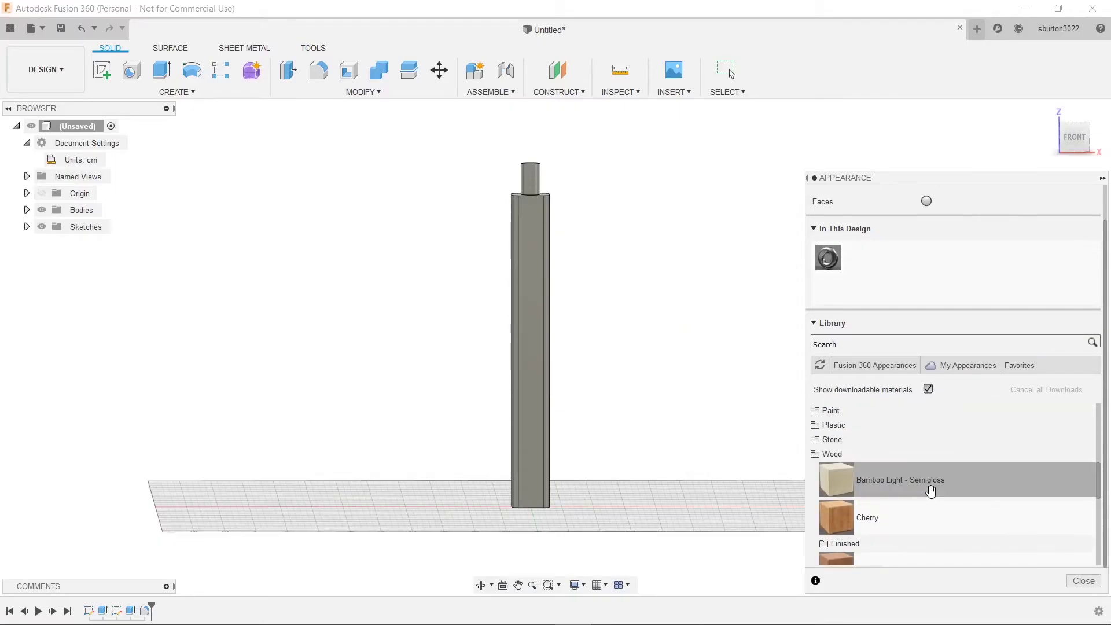
{"action": "scroll", "coordinate": [910, 473], "scroll_direction": "down", "scroll_amount": 1}
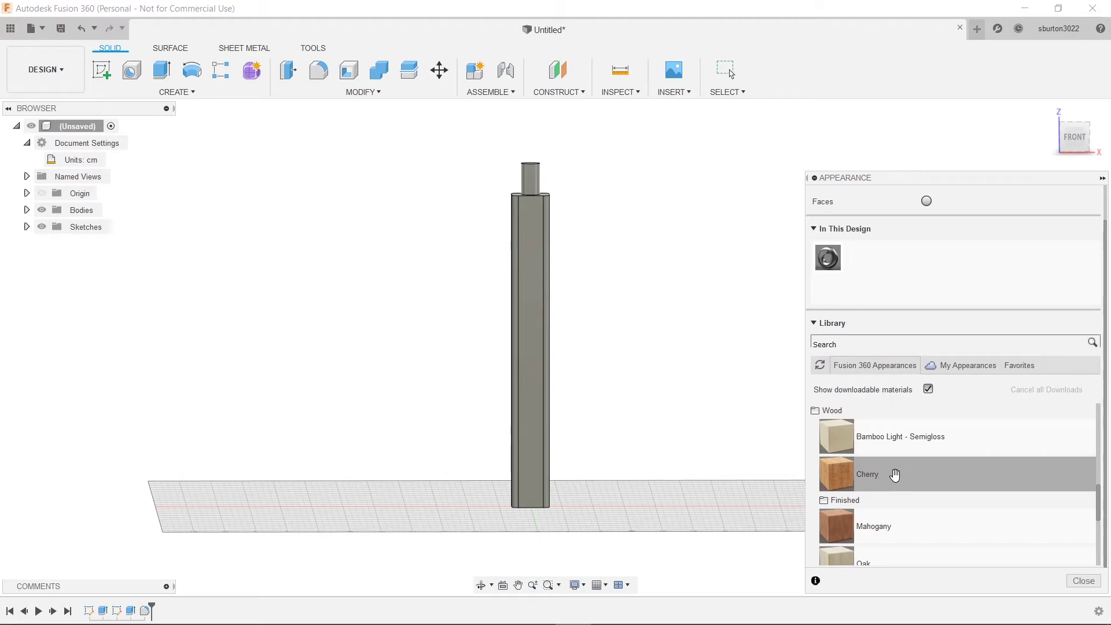
Add the Cherry wood appearance to In This Design and apply it to the leg body
{"action": "left_click_drag", "start_coordinate": [827, 474], "coordinate": [861, 256]}
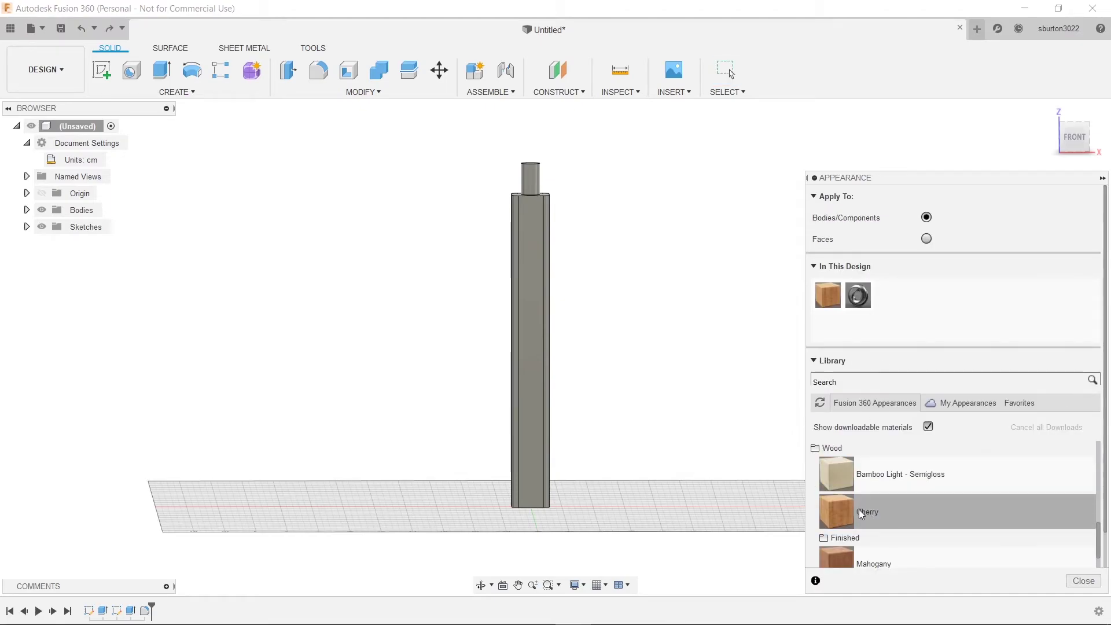
{"action": "mouse_move", "coordinate": [858, 509]}
{"action": "left_mouse_down"}
{"action": "mouse_move", "coordinate": [907, 292]}
{"action": "mouse_move", "coordinate": [908, 360]}
{"action": "mouse_move", "coordinate": [859, 503]}
{"action": "left_mouse_up"}
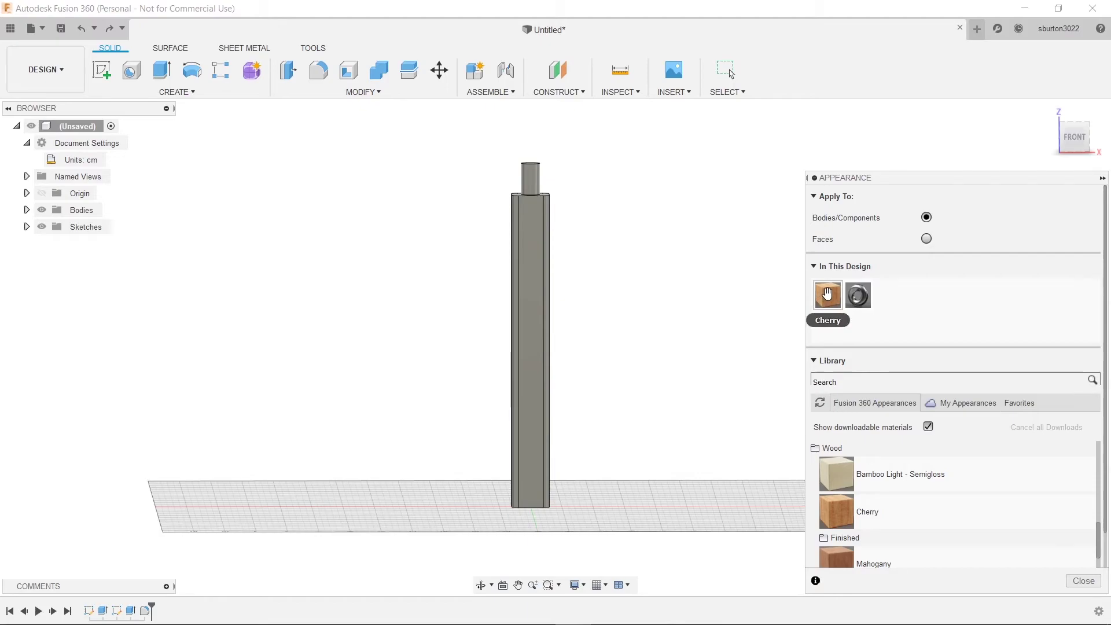
{"action": "left_click_drag", "start_coordinate": [828, 294], "coordinate": [538, 316]}
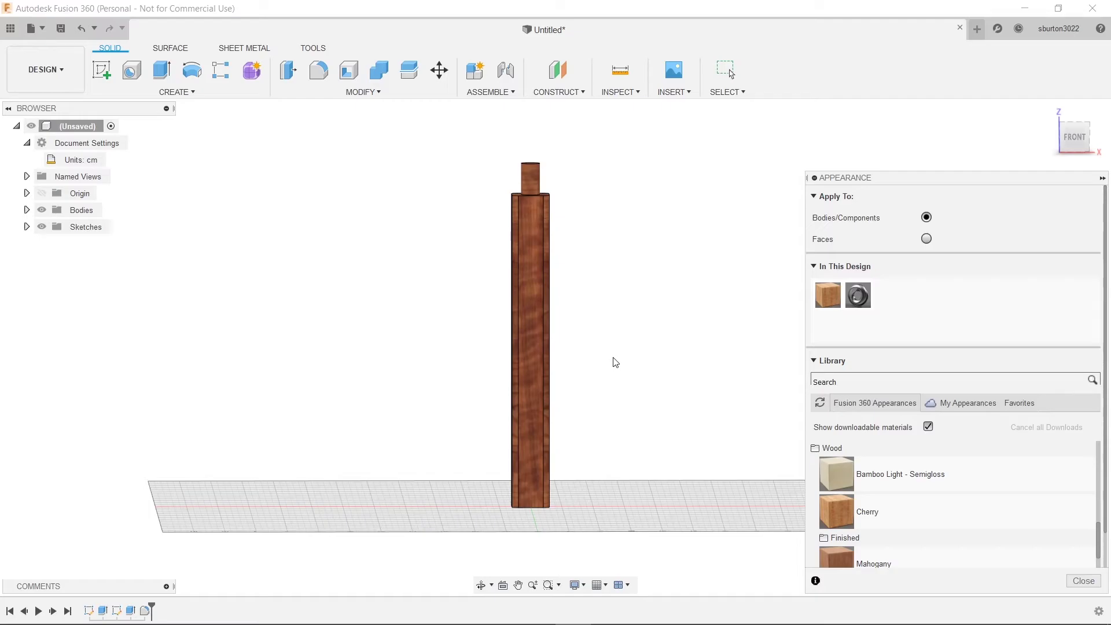
{"action": "middle_click_drag", "start_coordinate": [615, 362], "coordinate": [411, 377], "text": "shift"}
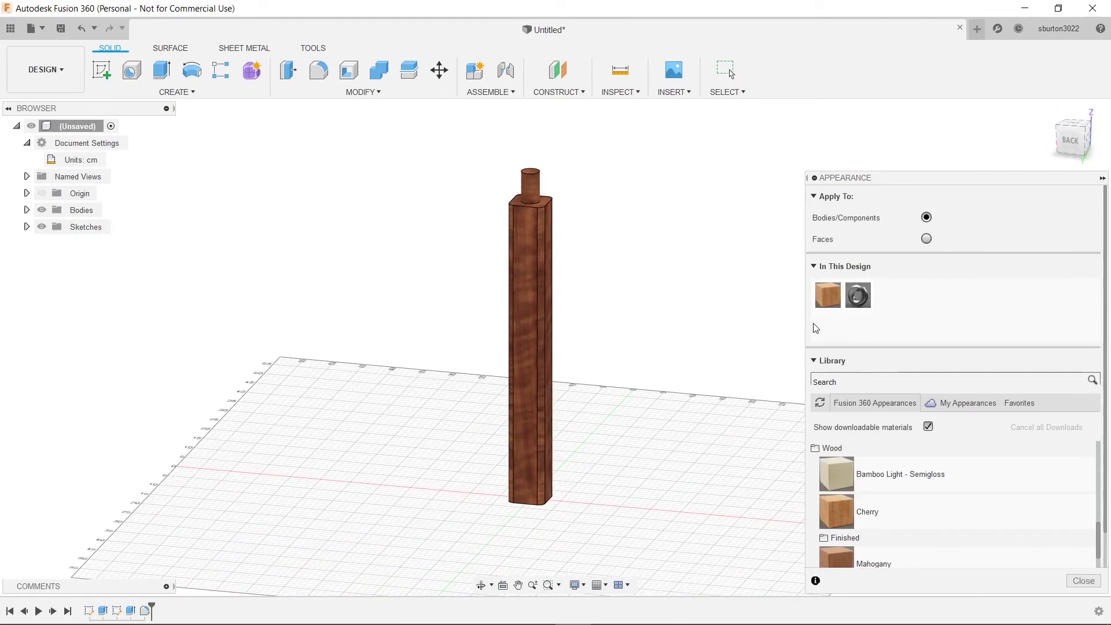
{"action": "left_click_drag", "start_coordinate": [827, 296], "coordinate": [525, 353]}
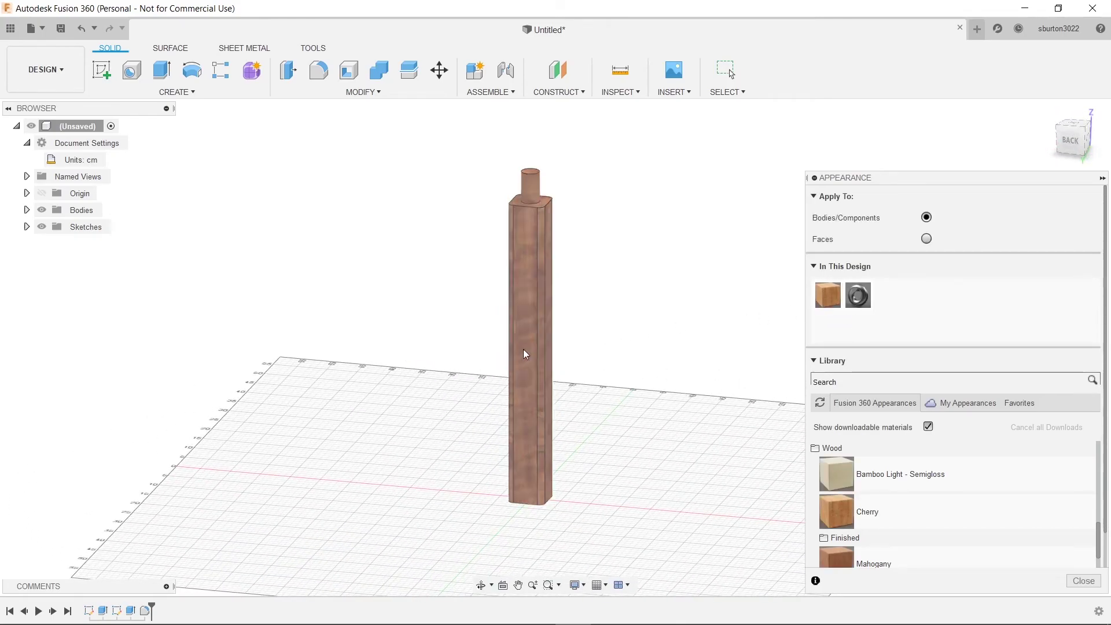
{"action": "middle_click_drag", "start_coordinate": [525, 353], "coordinate": [697, 407], "text": "shift"}
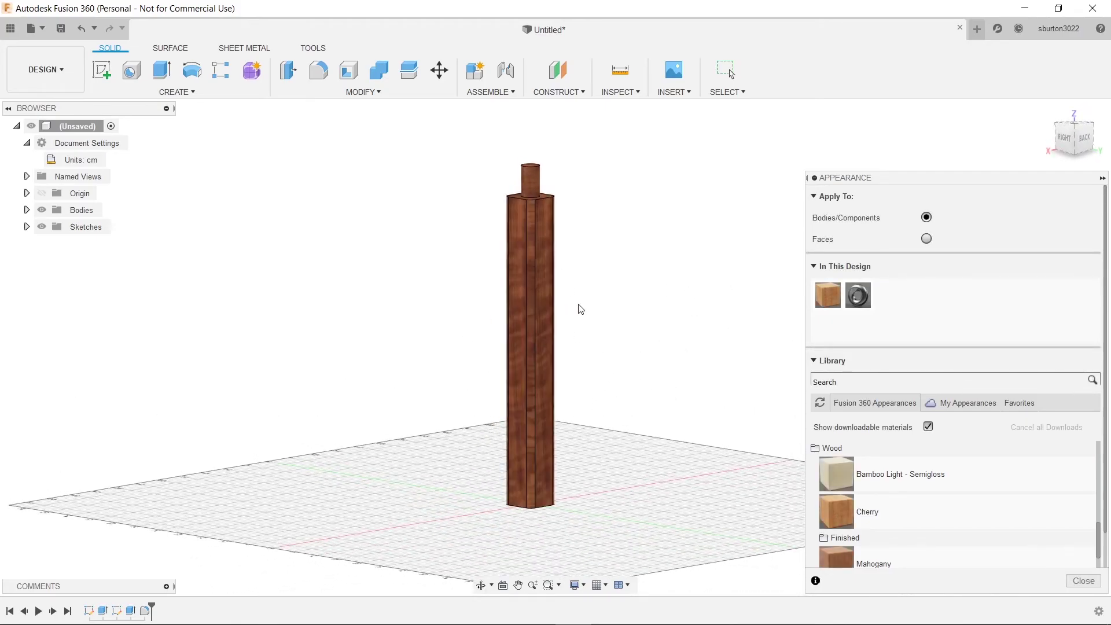
{"action": "middle_click_drag", "start_coordinate": [613, 289], "coordinate": [377, 238], "text": "shift"}
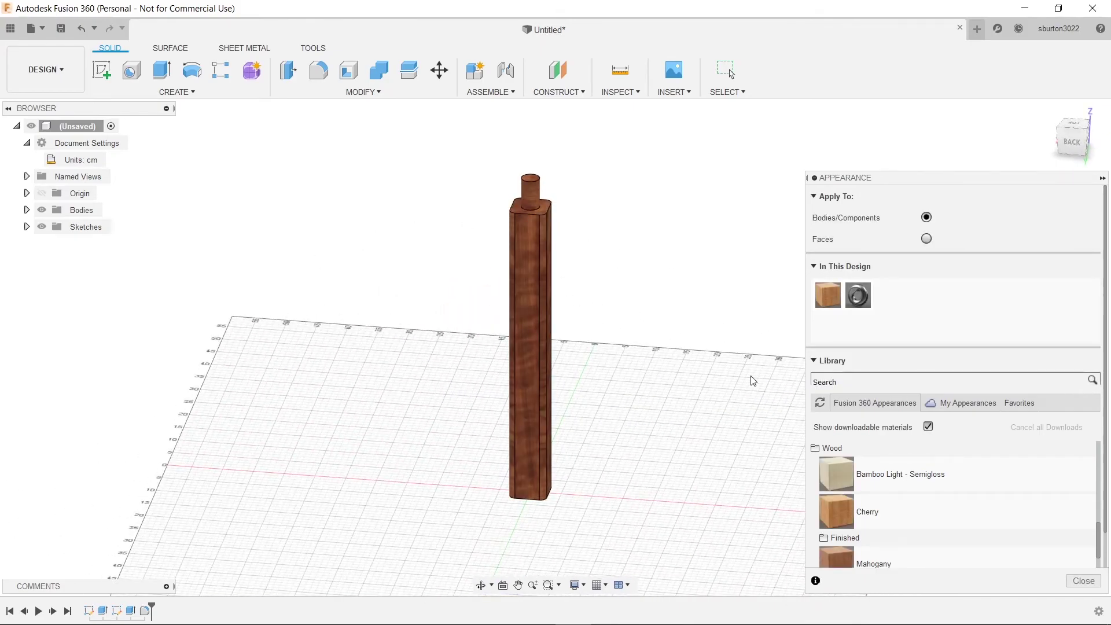